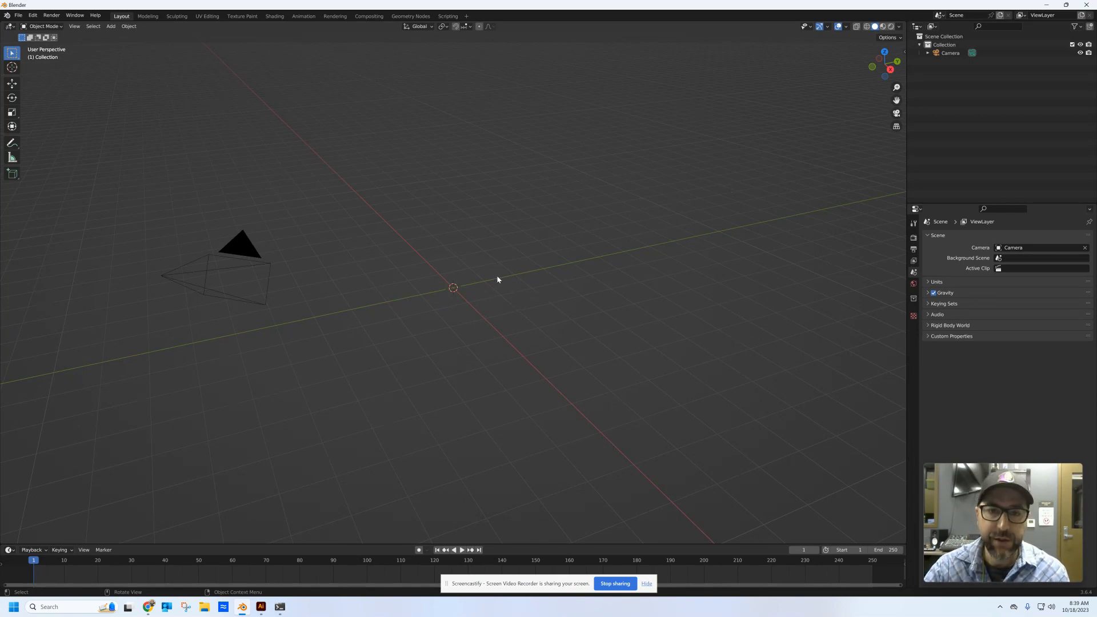
Add a plane mesh at the world origin and scale it up uniformly to about 8.2
scroll(497, 279, "up", 2)
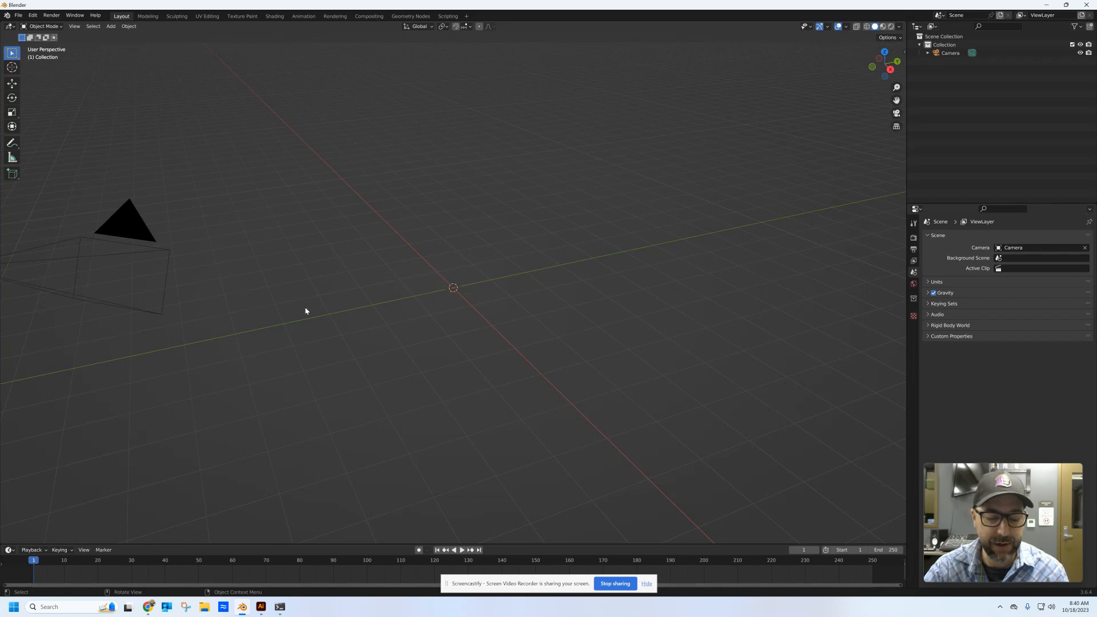
key("shift+a")
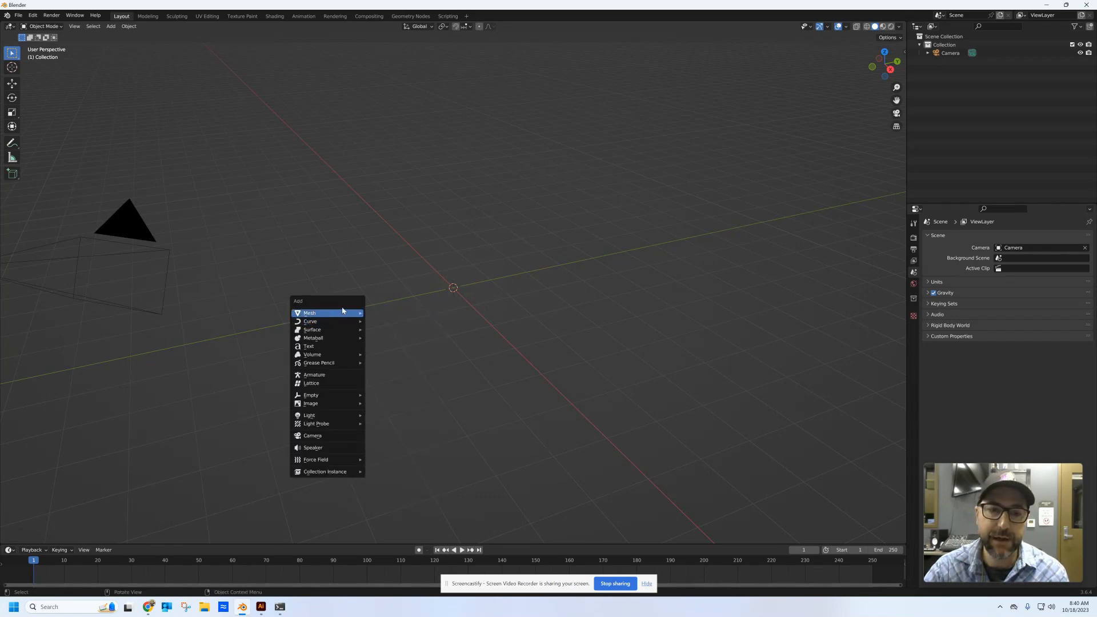
left_click(383, 314)
middle_click_drag(494, 326, 489, 352)
scroll(489, 352, "down", 3)
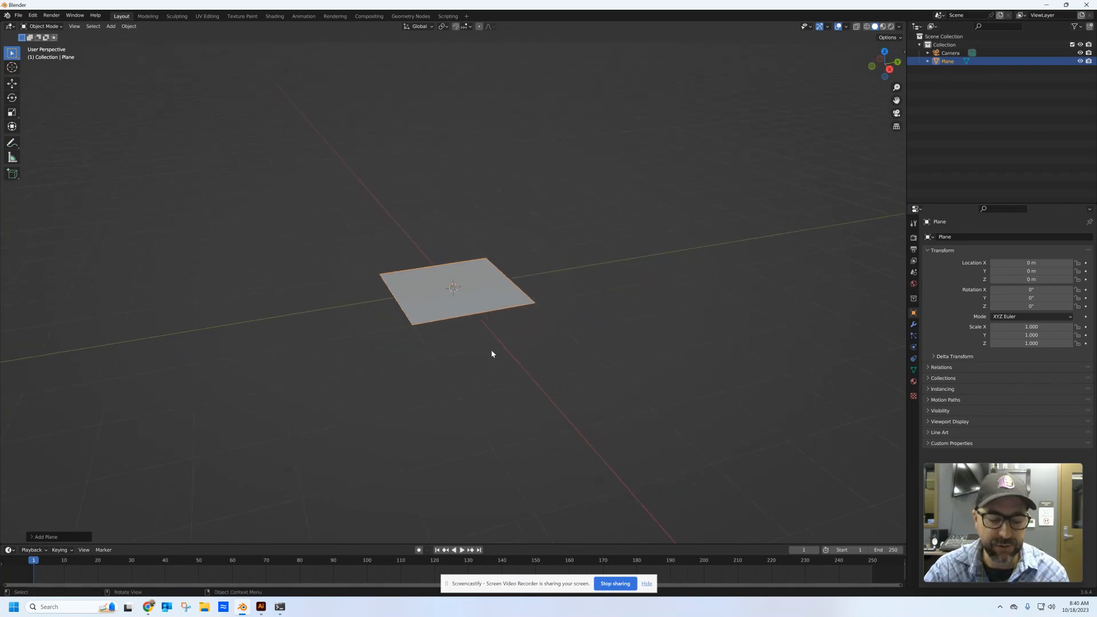
scroll(491, 354, "down", 3)
scroll(492, 355, "up", 1)
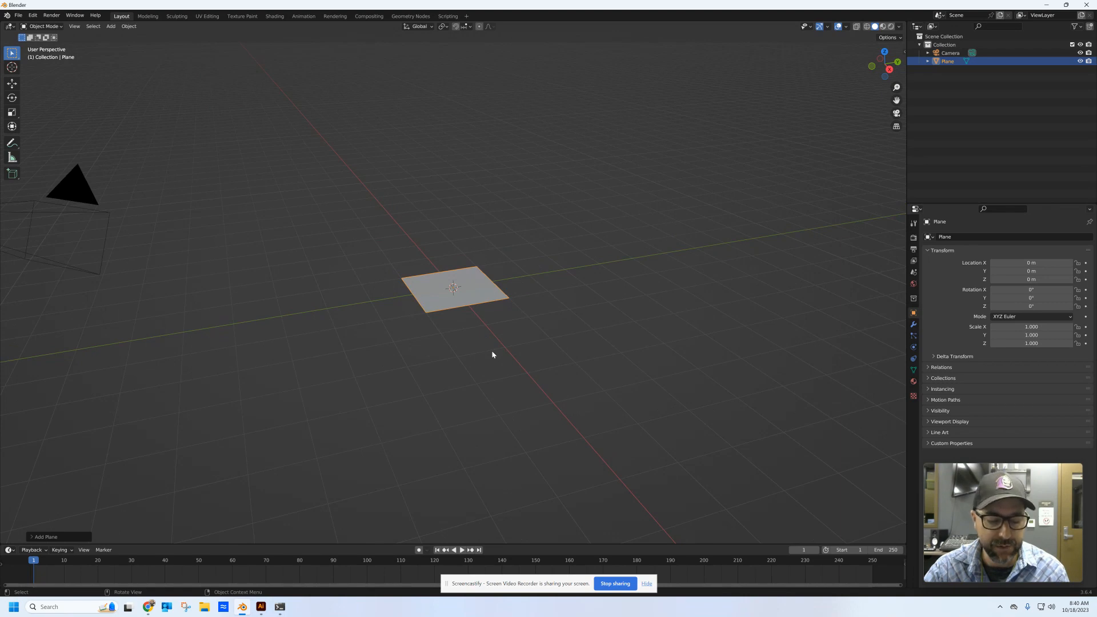
key("s")
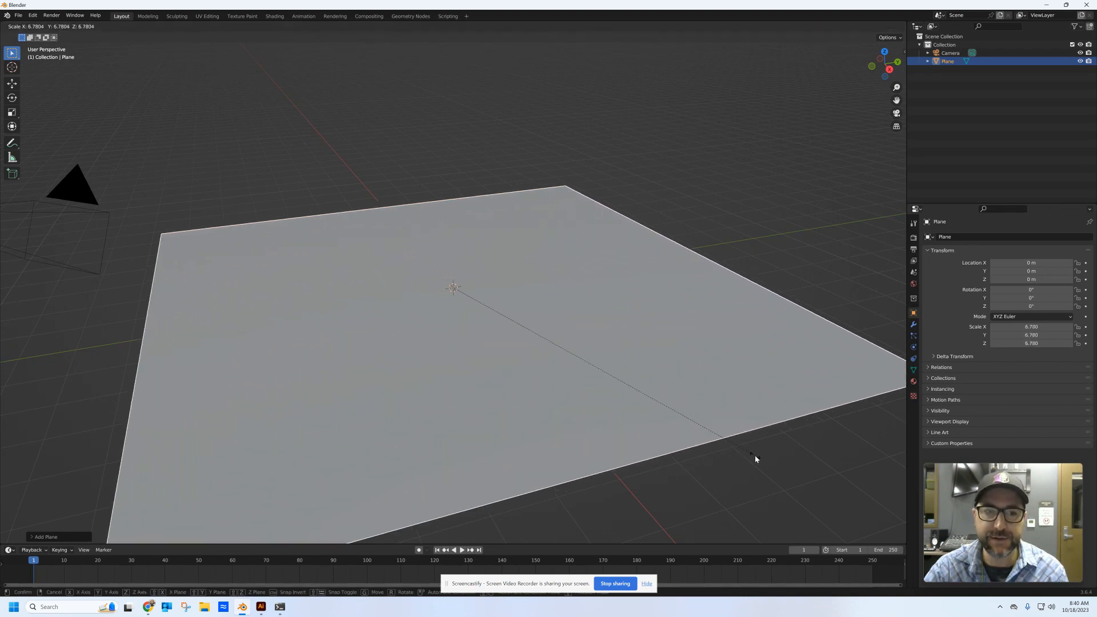
left_click(820, 483)
scroll(722, 386, "down", 4)
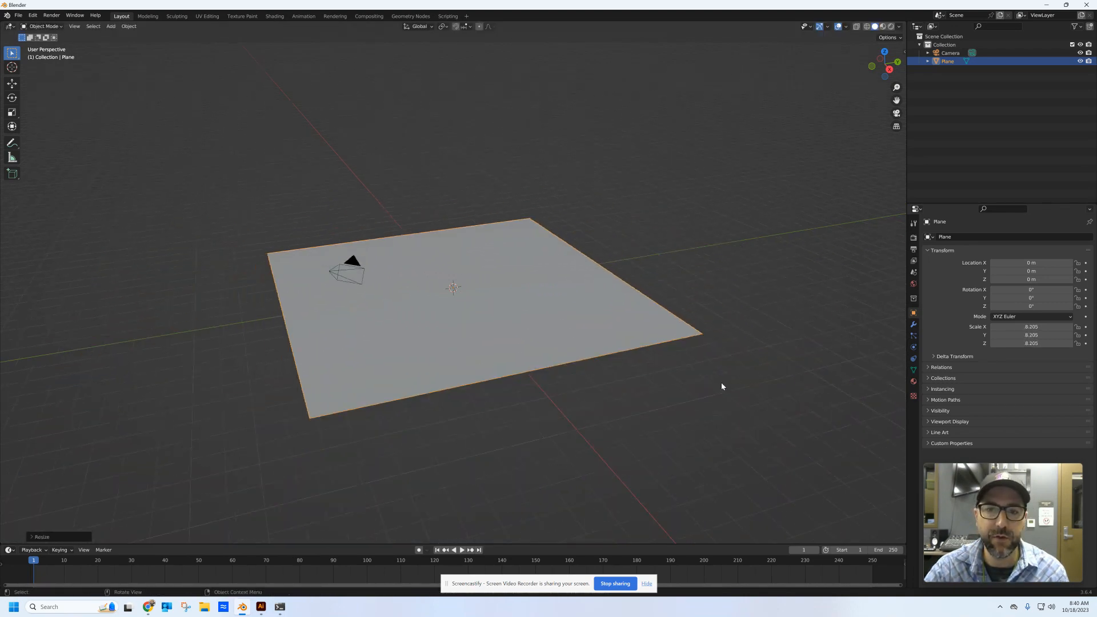
Subdivide the whole plane in Edit Mode with the number of cuts set to 100
middle_click_drag(722, 386, 578, 333)
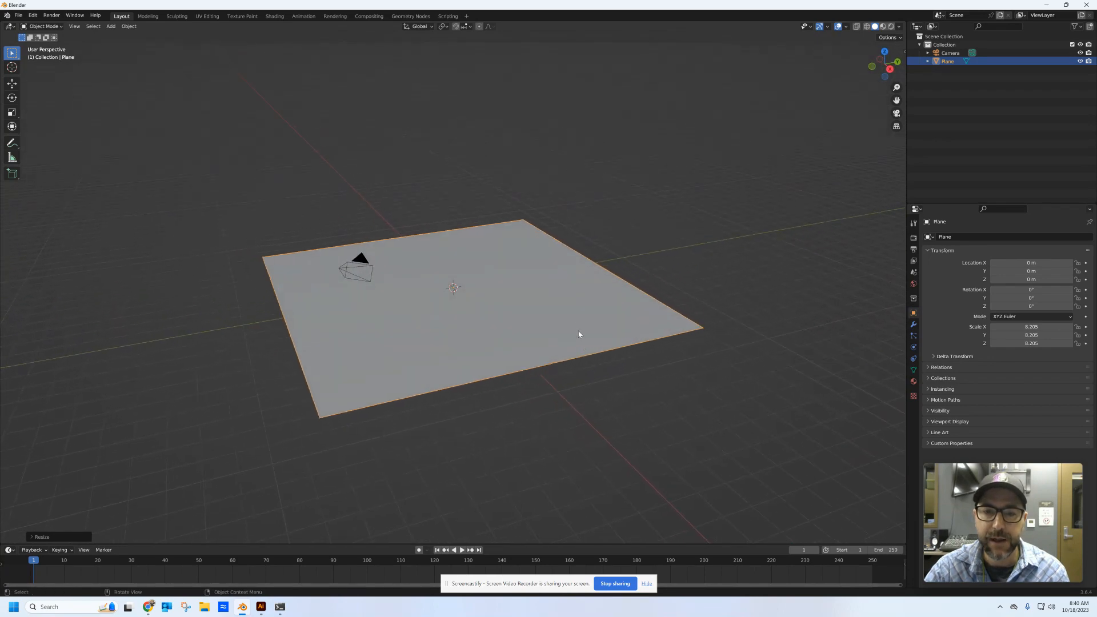
key("Tab")
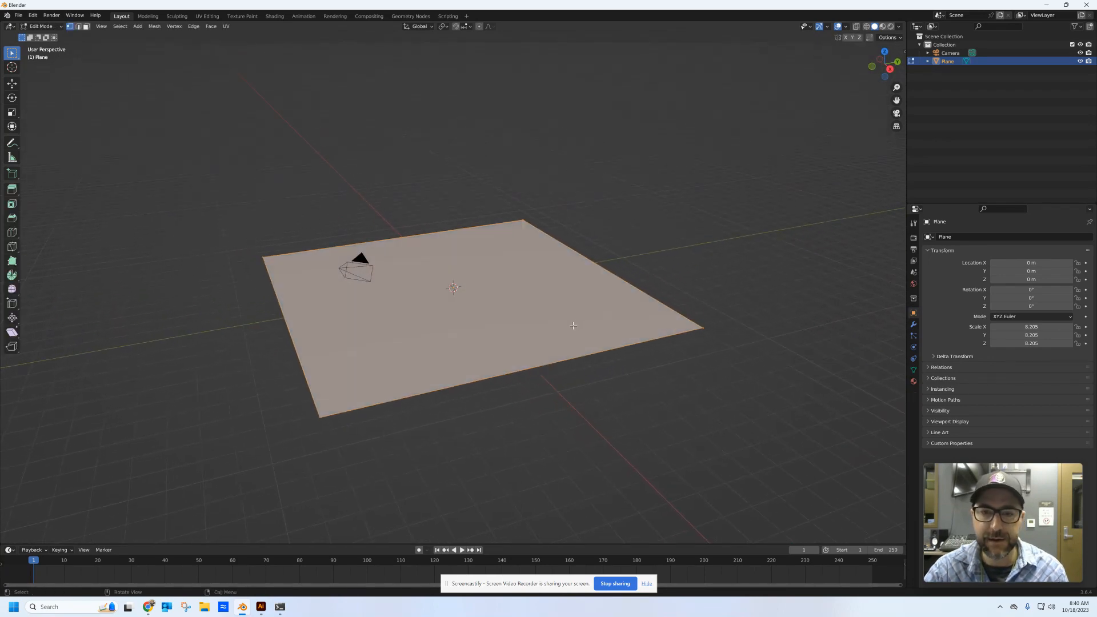
scroll(573, 326, "up", 1)
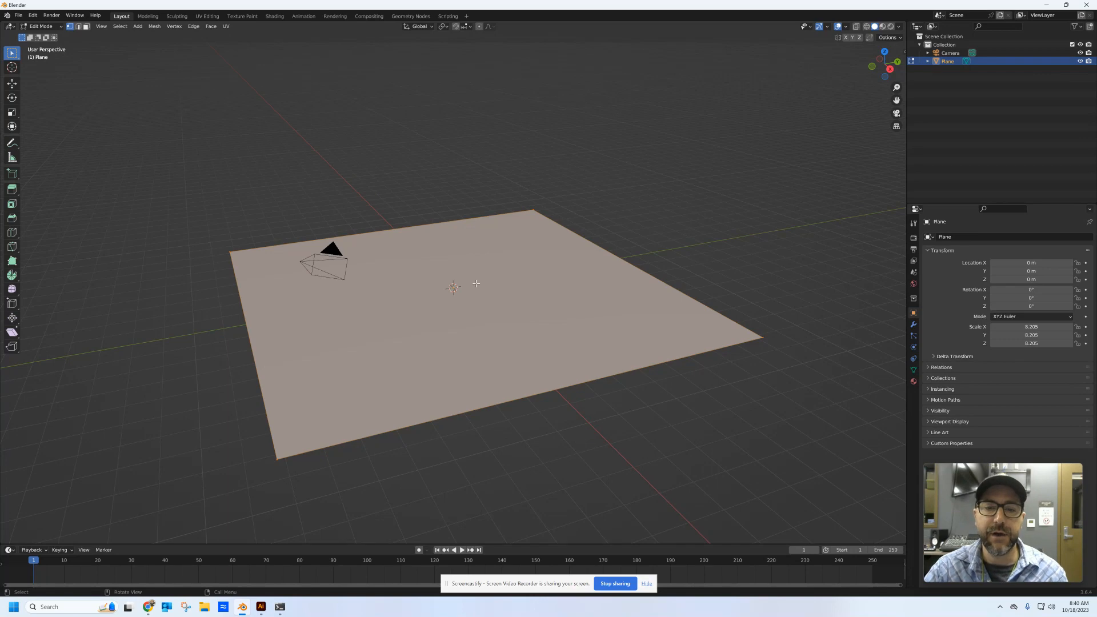
right_click(476, 283)
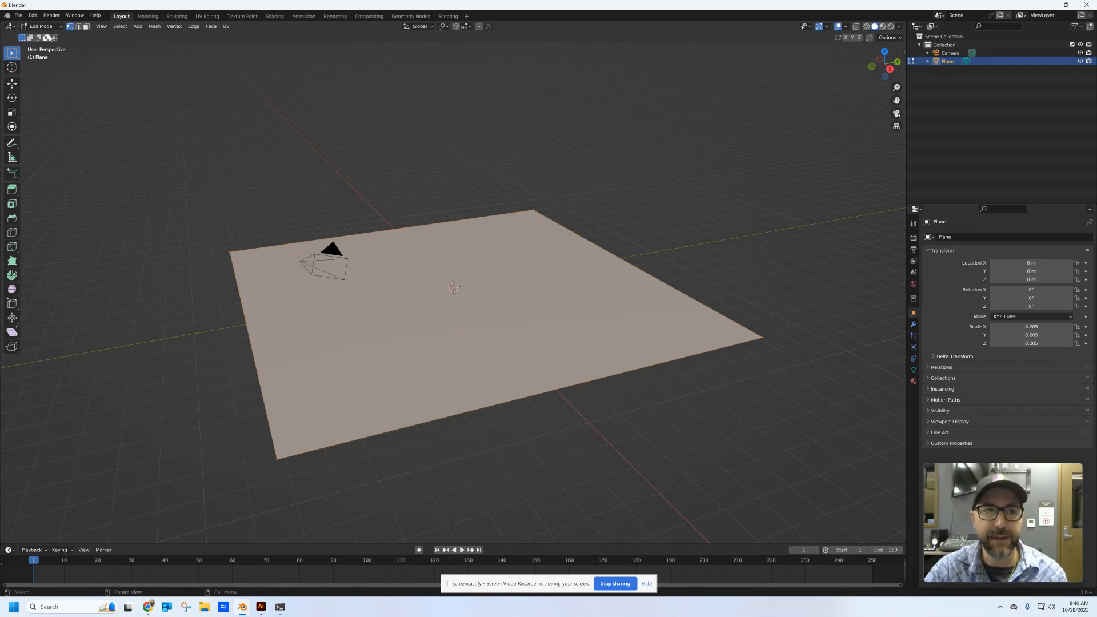
right_click(496, 317)
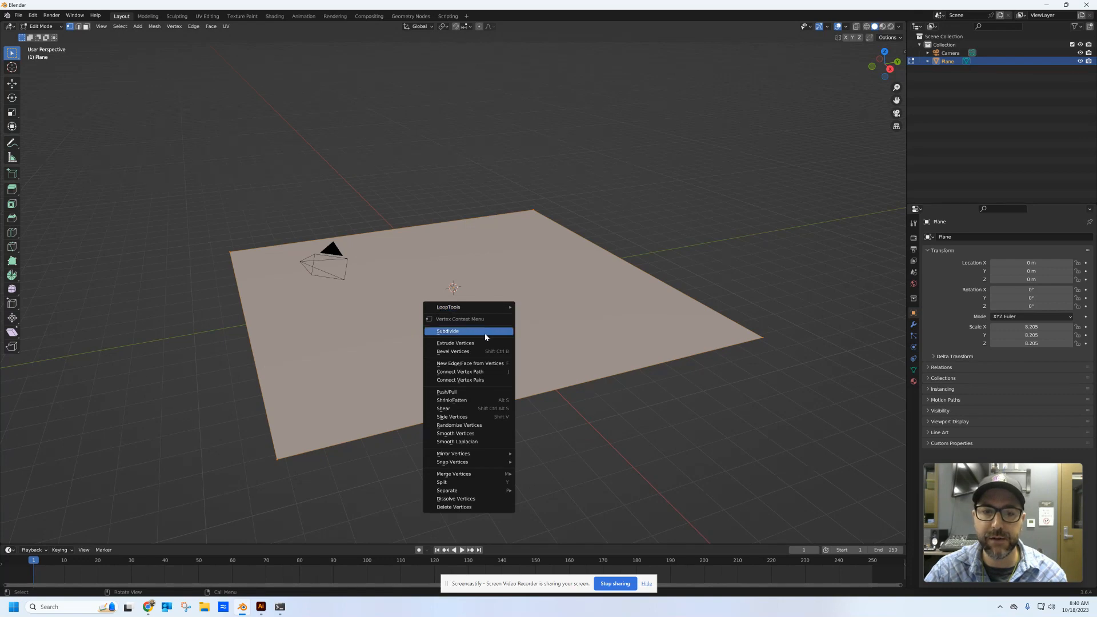
left_click(487, 335)
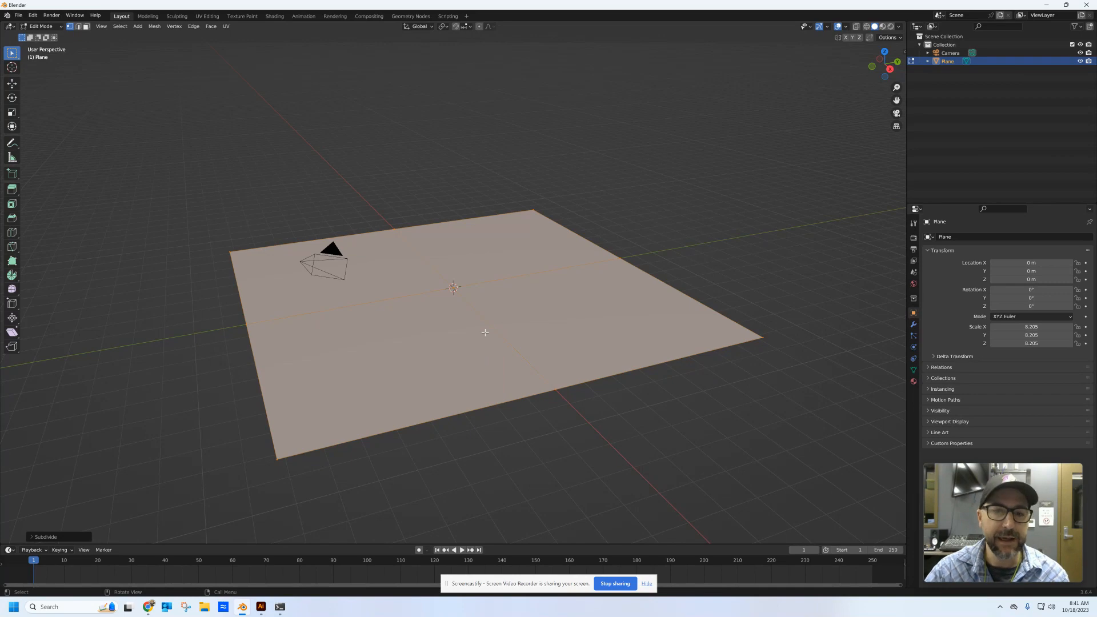
left_click(55, 537)
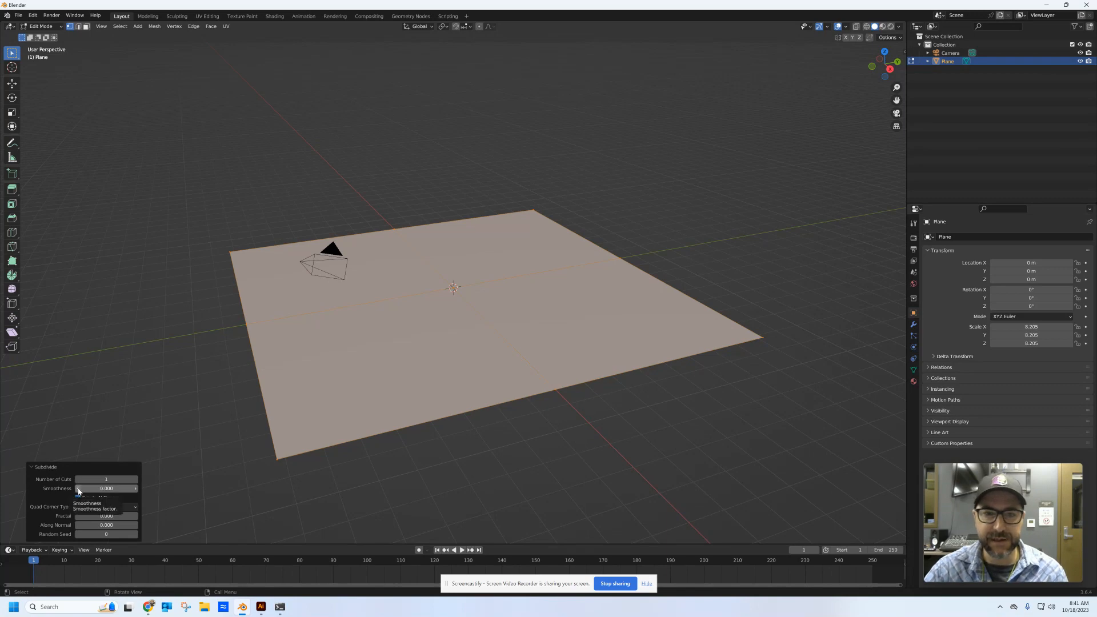
left_click(91, 480)
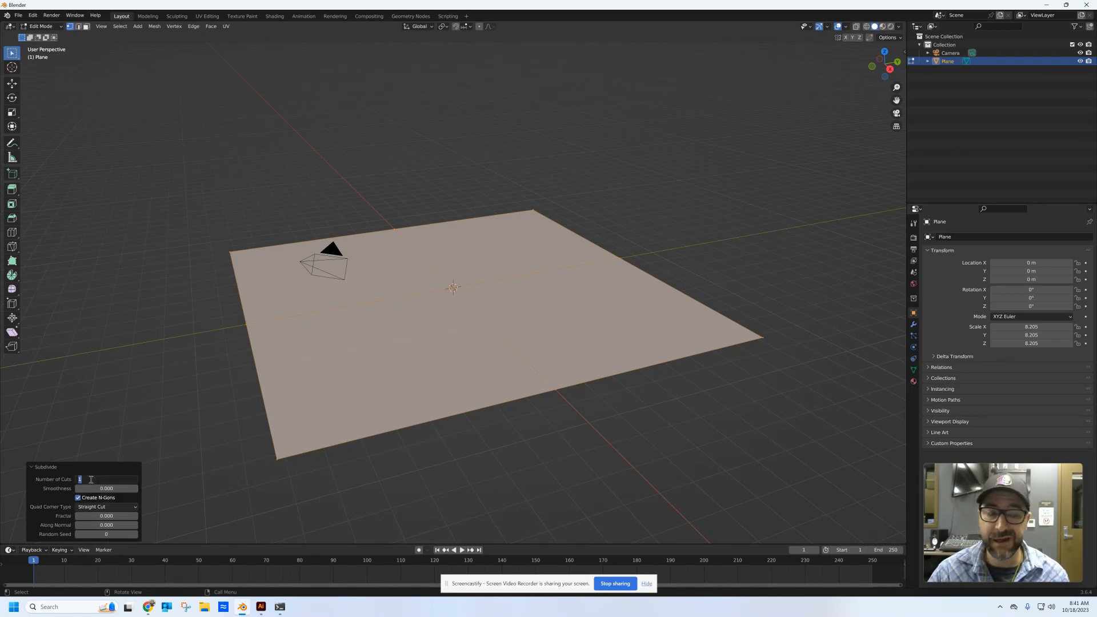
type("1")
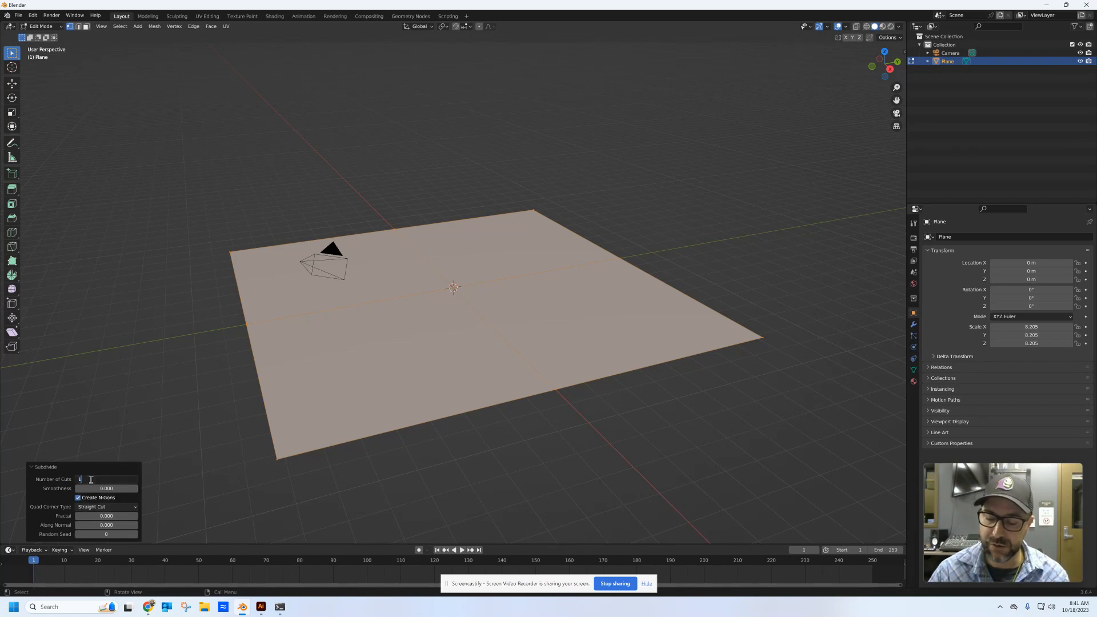
type("00")
key("Return")
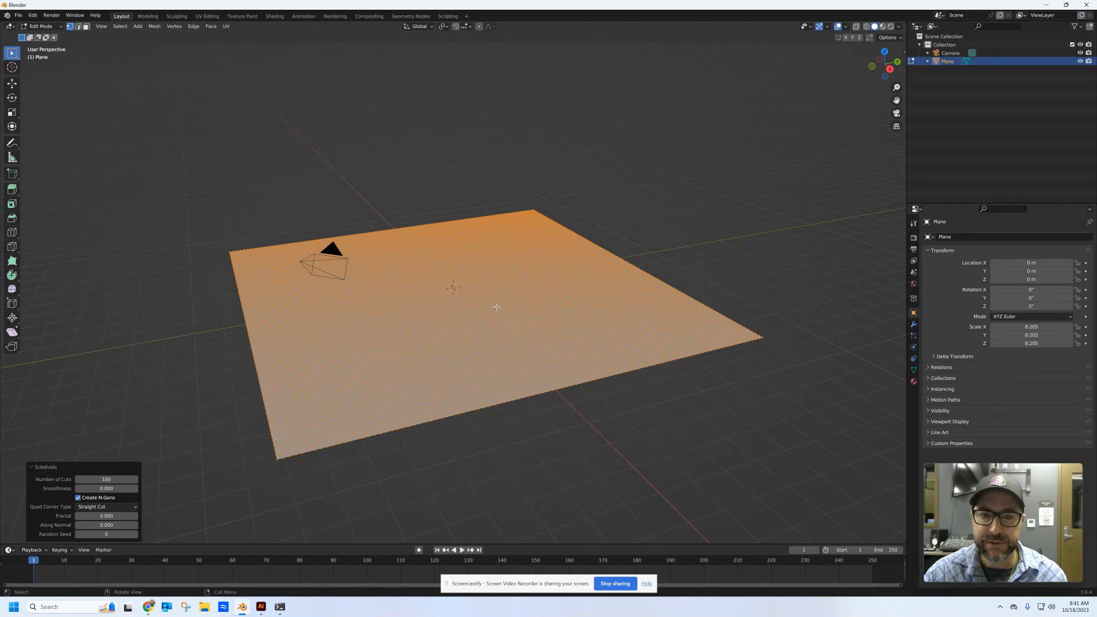
Extrude the subdivided plane upward about 0.025 m to give it slight thickness, and return to Object Mode
middle_click_drag(498, 341, 502, 326)
scroll(502, 326, "up", 3)
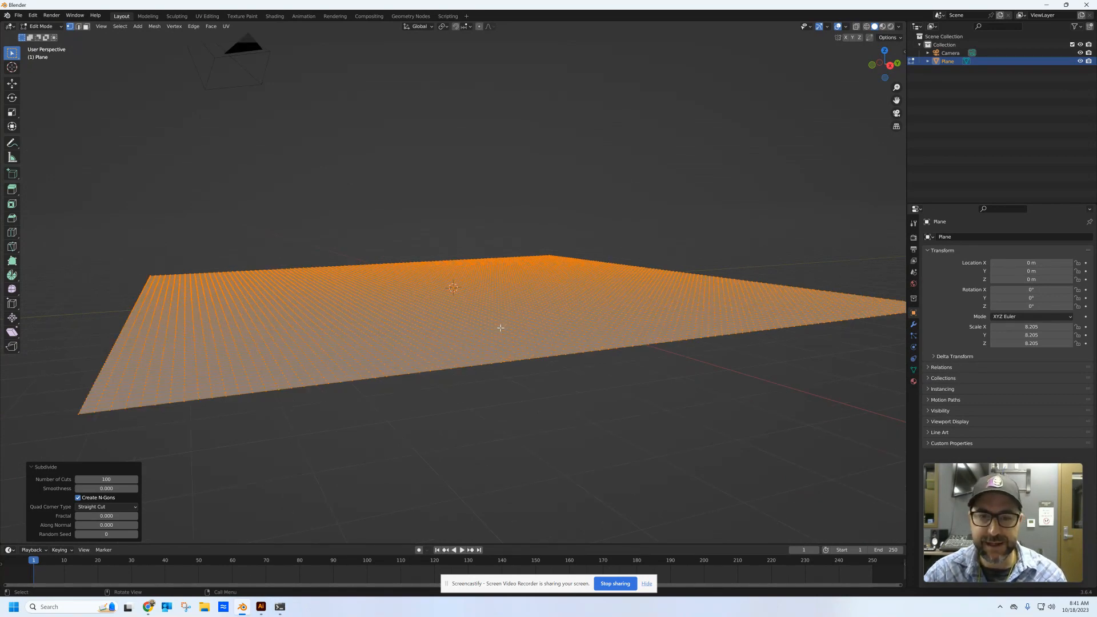
key("e")
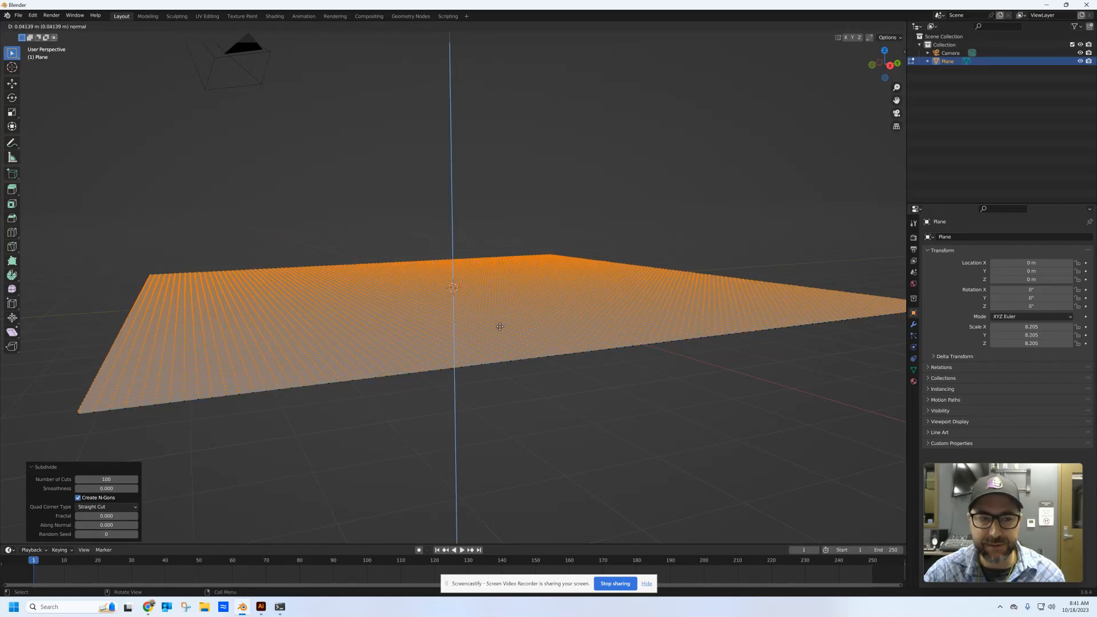
left_click(500, 326)
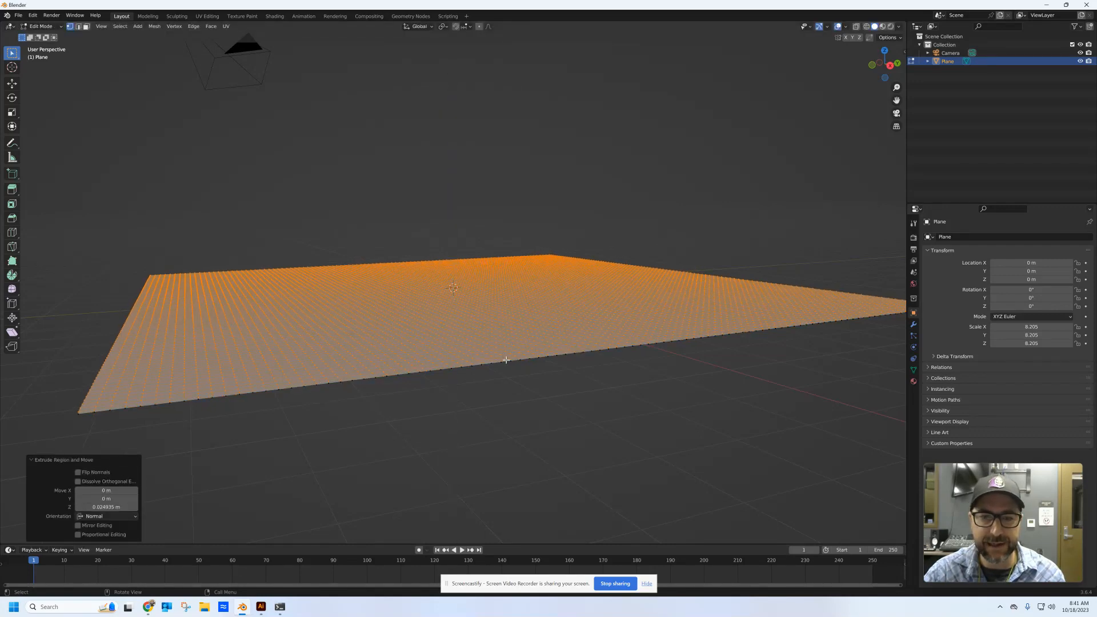
middle_click_drag(504, 359, 459, 270)
scroll(476, 251, "down", 6)
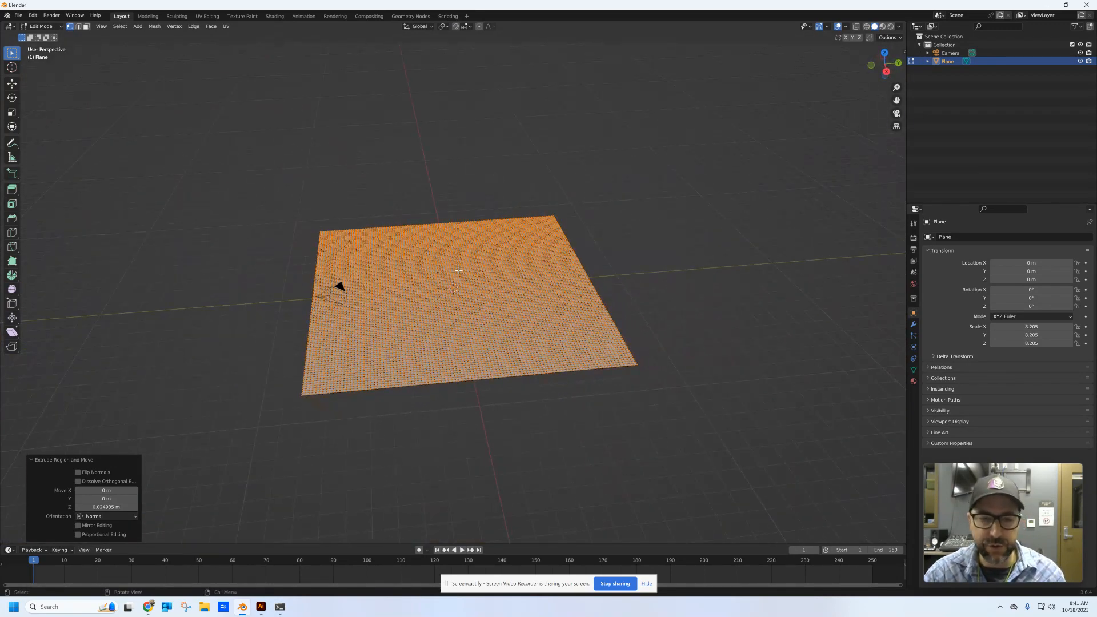
key("Tab")
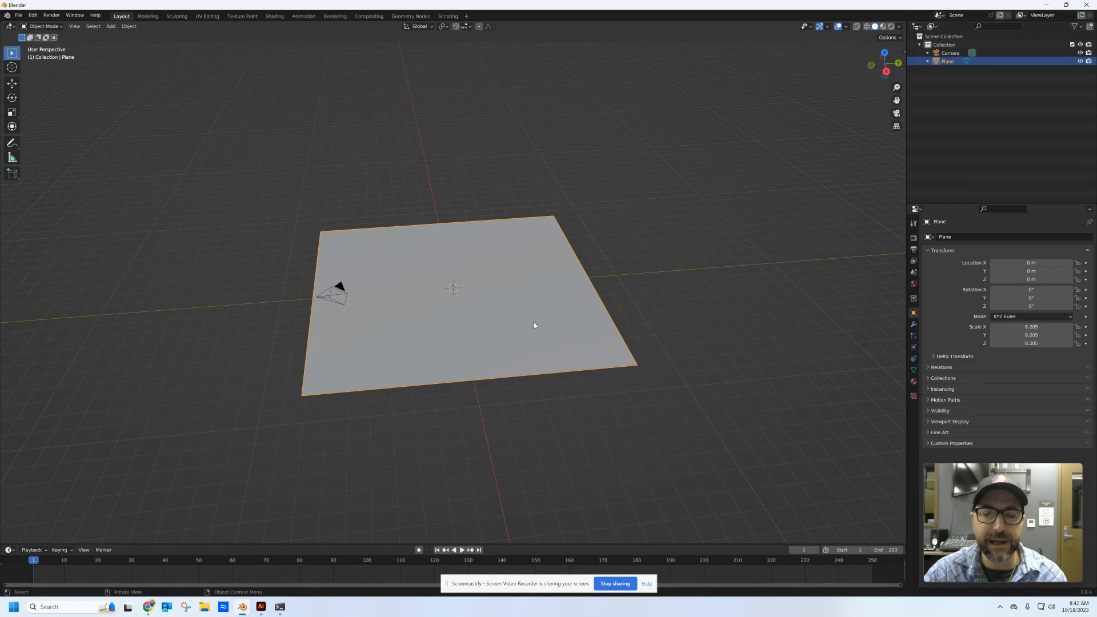
Add a Cloth modifier to the plane and open its cloth physics settings
middle_click_drag(534, 325, 548, 299)
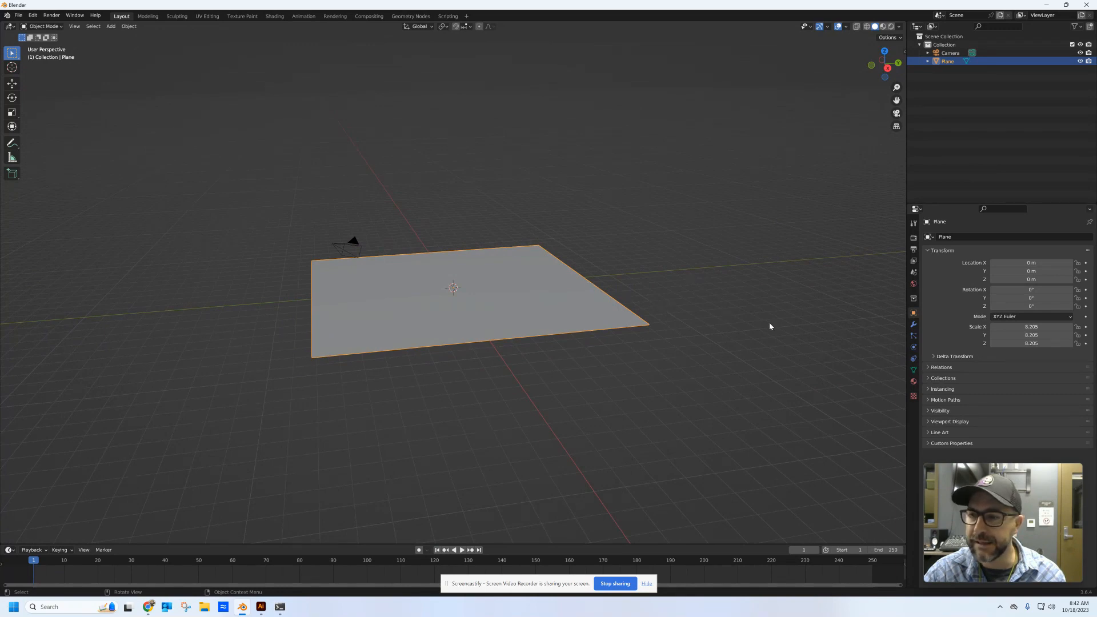
scroll(564, 302, "up", 3)
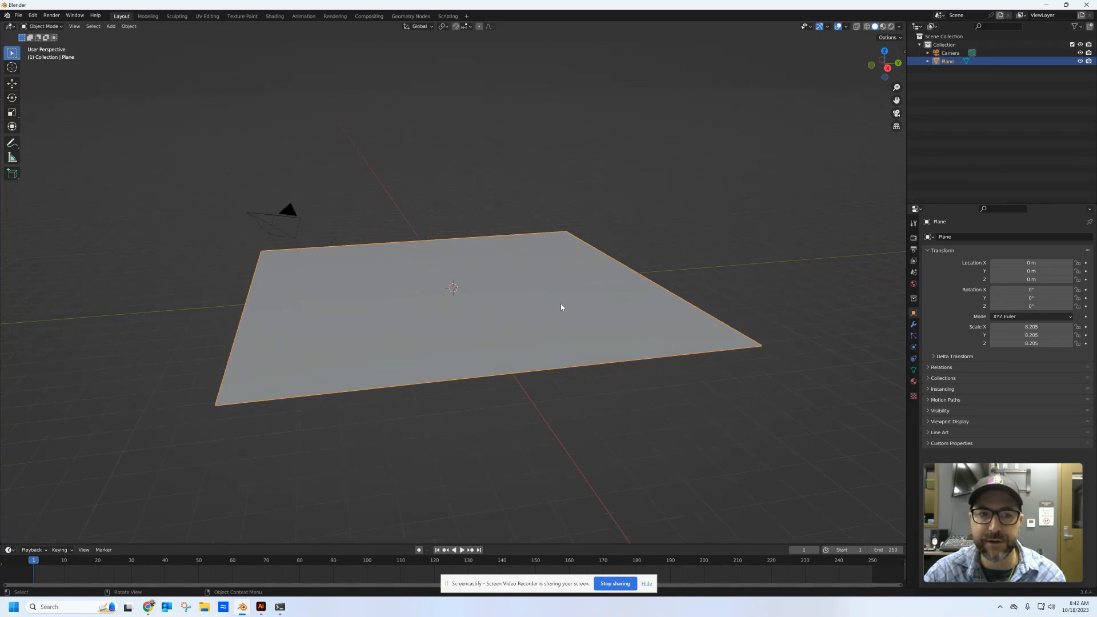
middle_click_drag(561, 306, 557, 305)
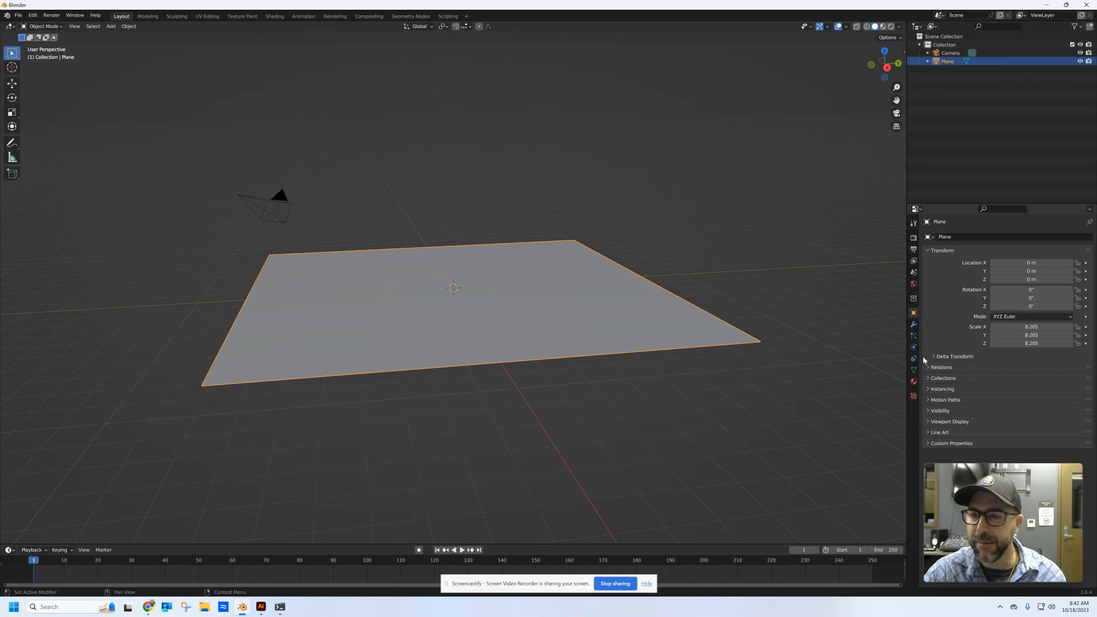
left_click(914, 325)
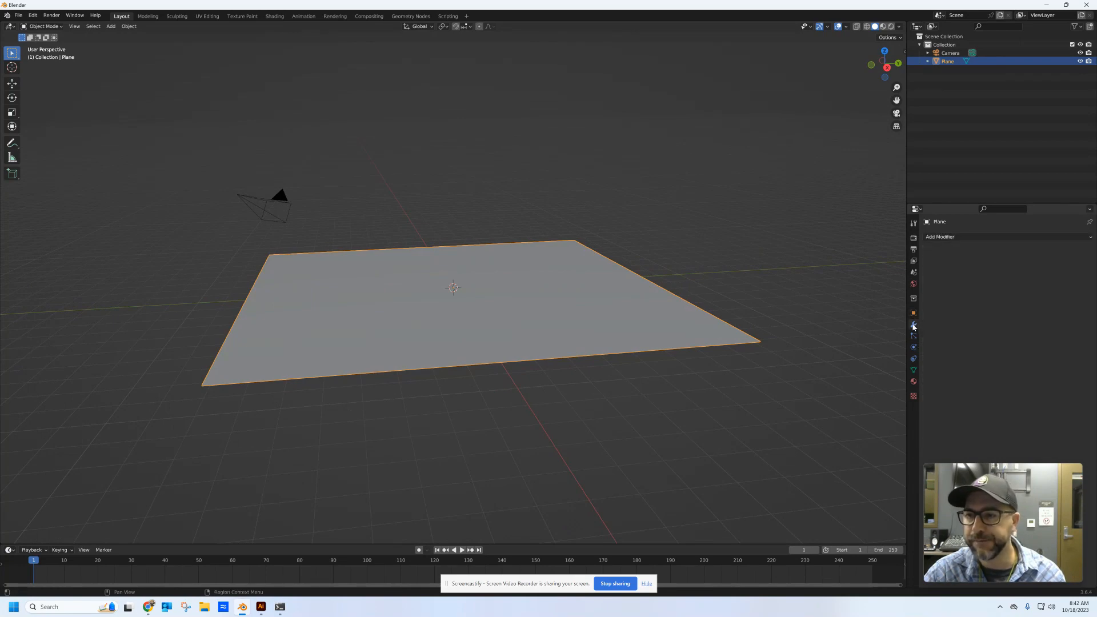
left_click(958, 238)
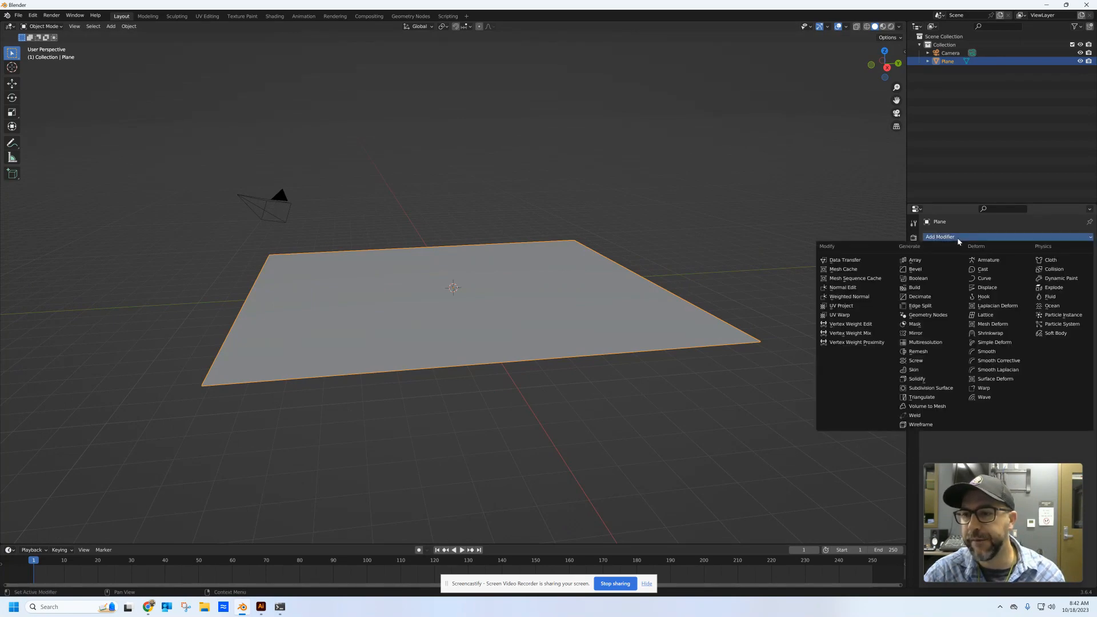
left_click(1051, 261)
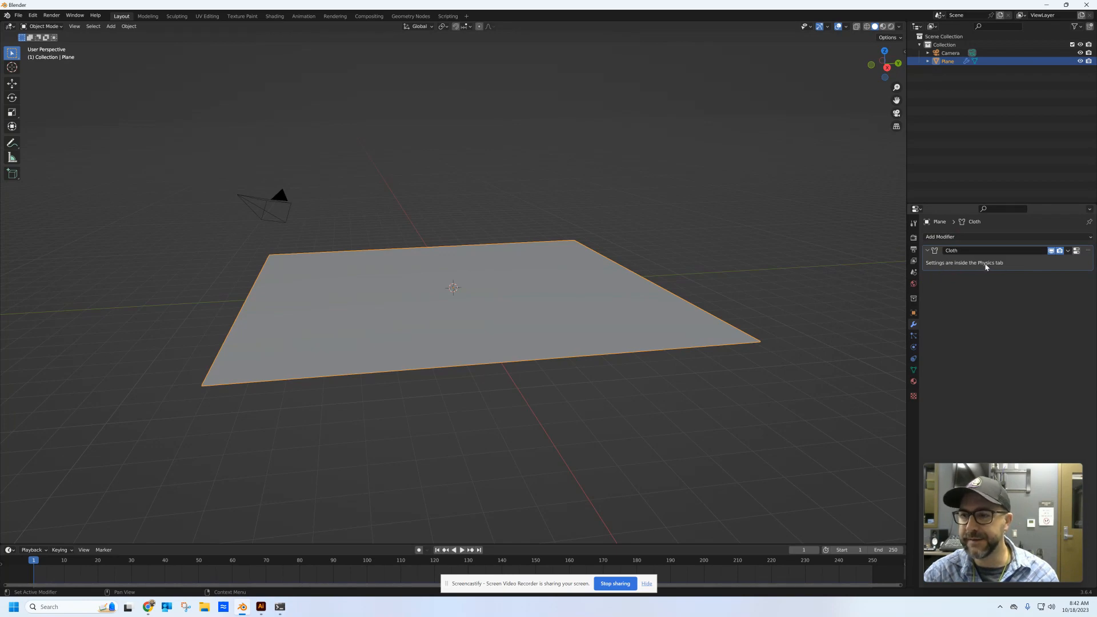
left_click(914, 352)
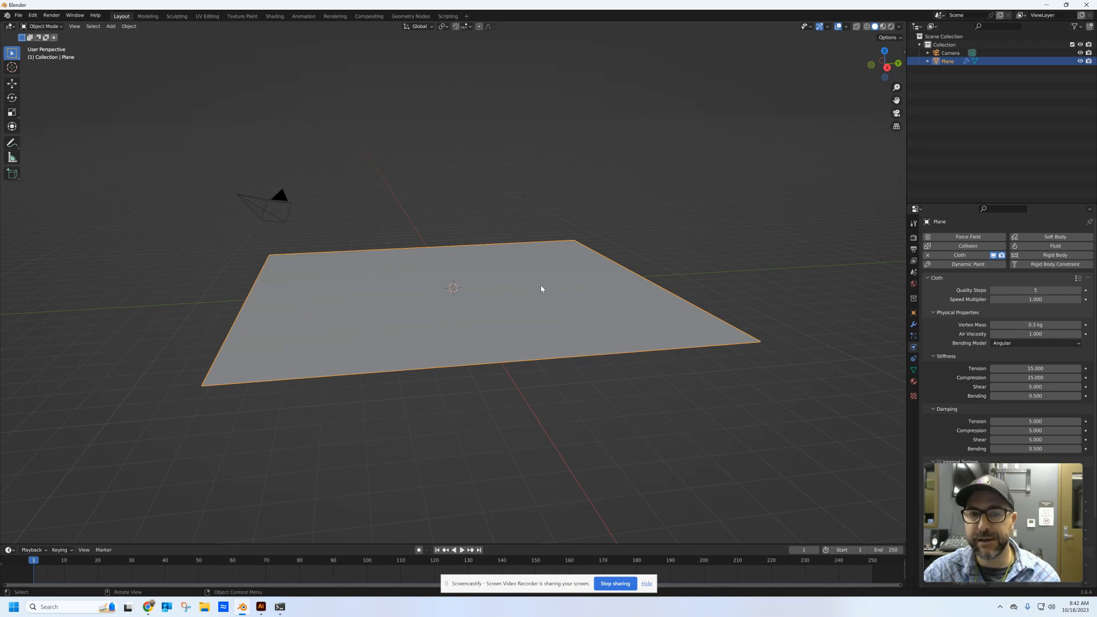
Raise the cloth plane about 7.8 m along the global Z axis
mouse_move(567, 300)
middle_mouse_down()
mouse_move(627, 297)
mouse_move(564, 300)
middle_mouse_up()
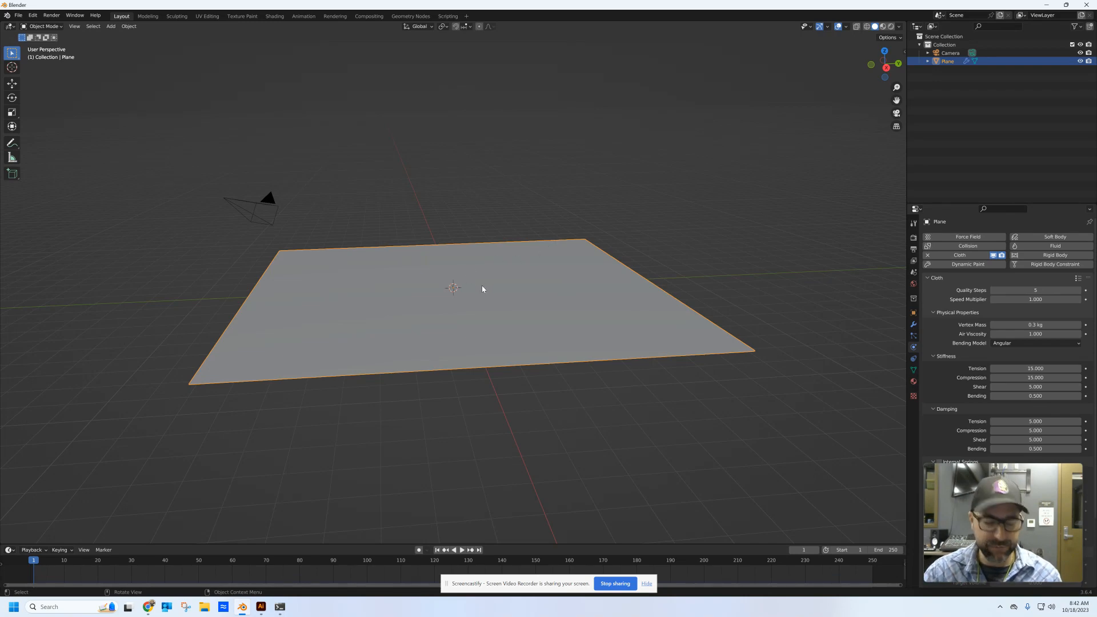
key("g")
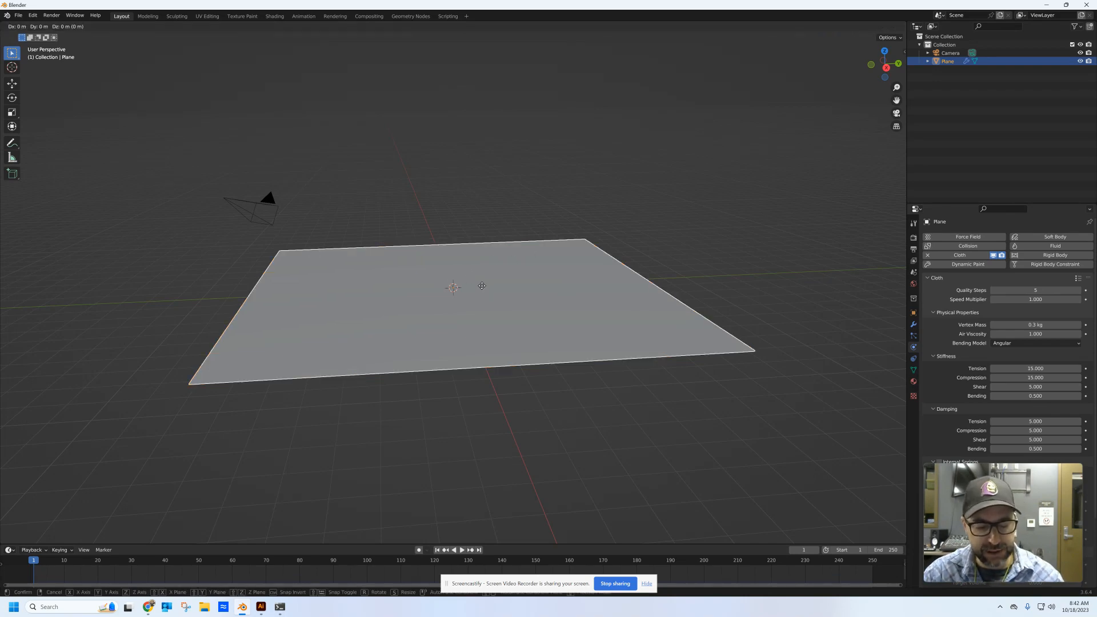
key("z")
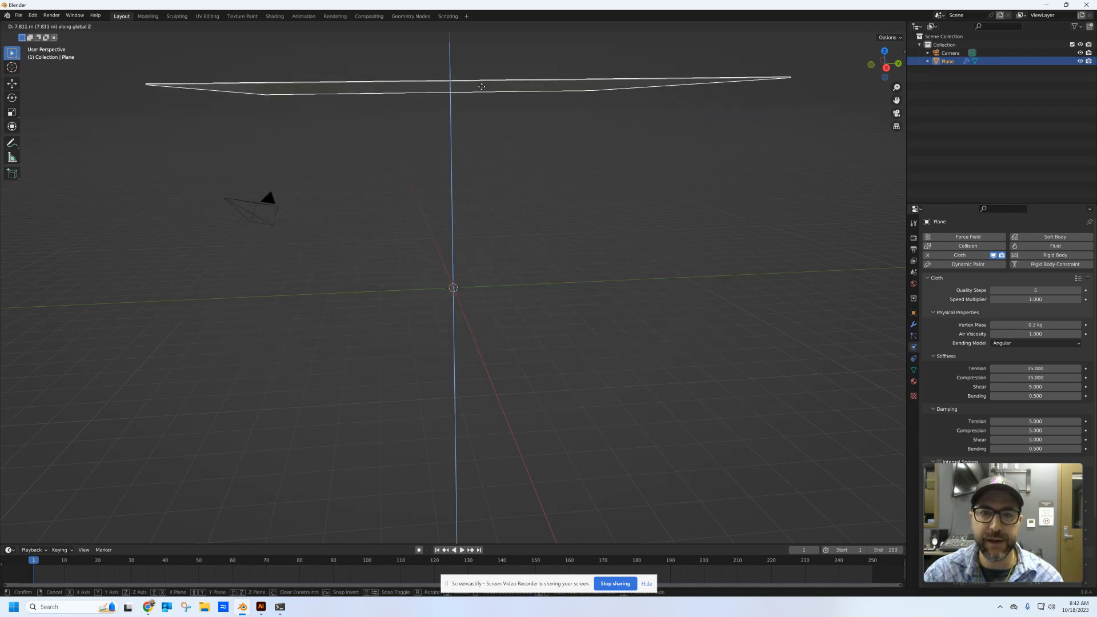
left_click(478, 88)
Add a cylinder mesh at the world origin beneath the plane and scale it up uniformly to about 1.98
middle_click_drag(464, 283, 465, 282)
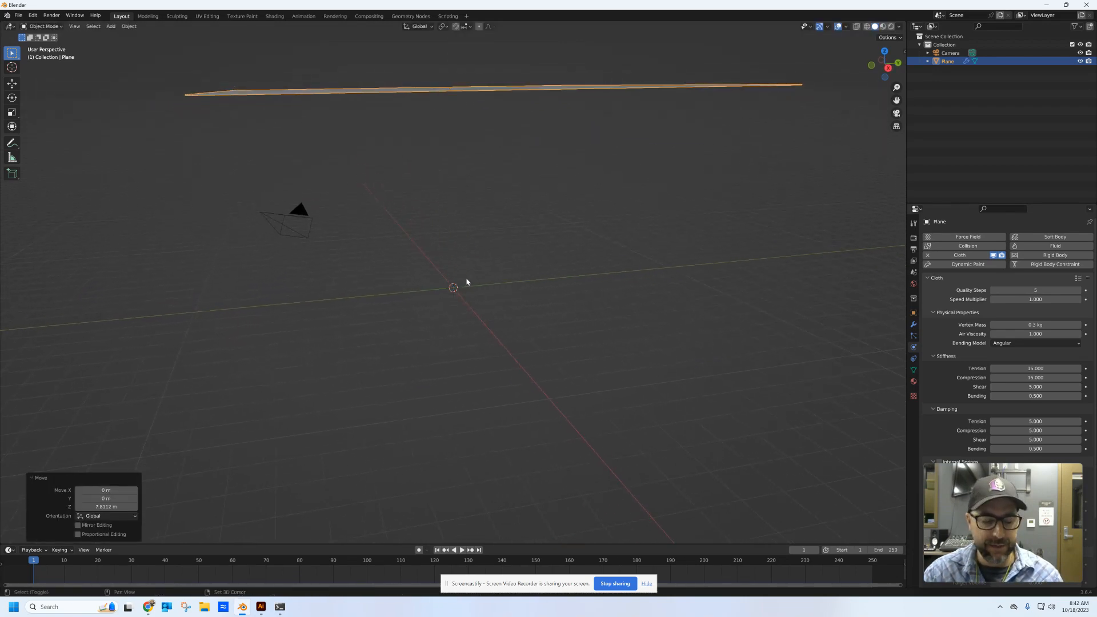
key("shift+a")
mouse_move(467, 281)
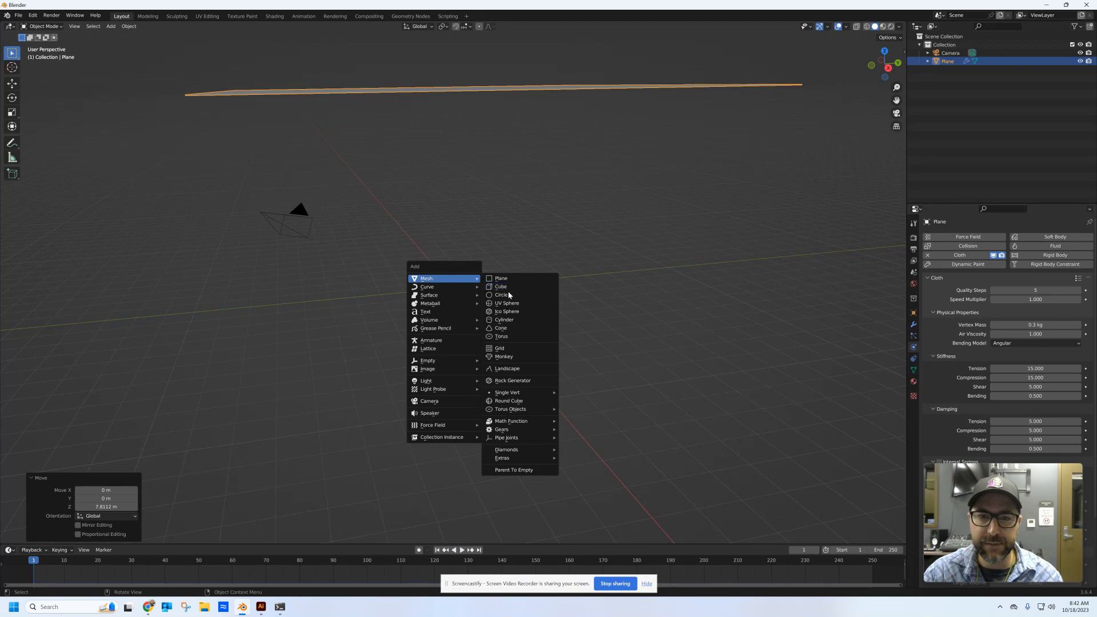
left_click(506, 320)
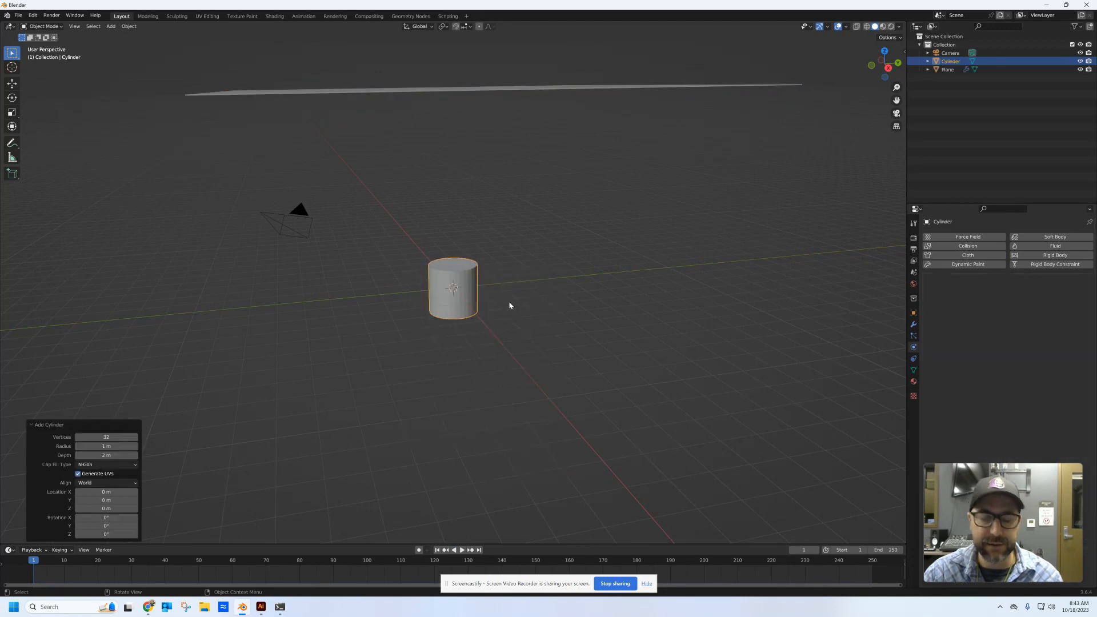
key("s")
left_click(564, 273)
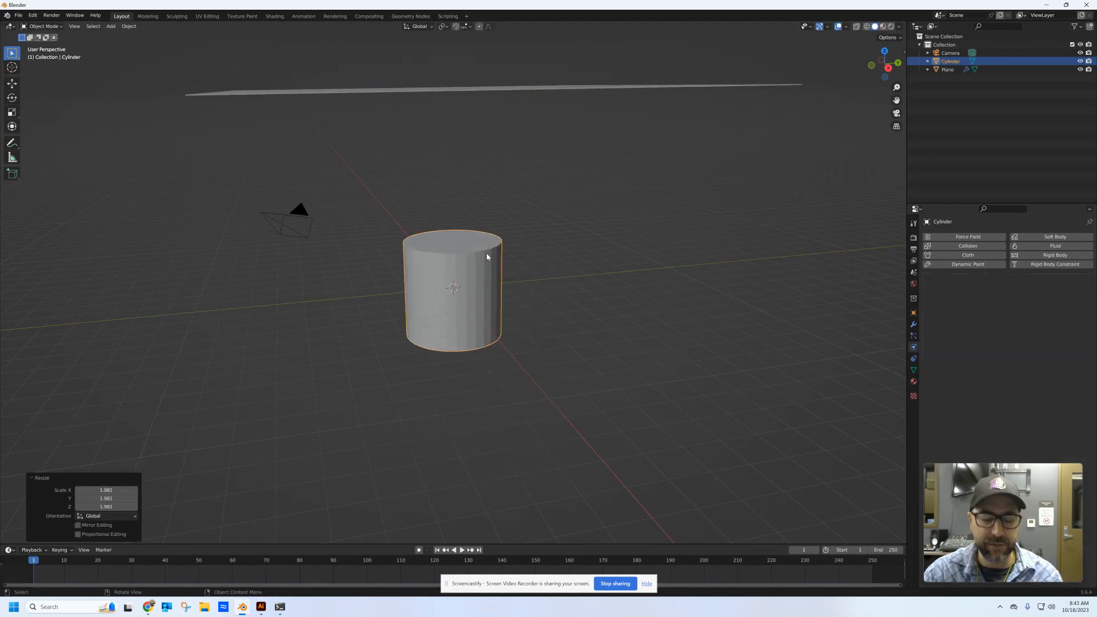
Raise the cylinder about 2.14 m along the global Z axis so its base sits near the grid floor
key("g")
key("z")
left_click(477, 206)
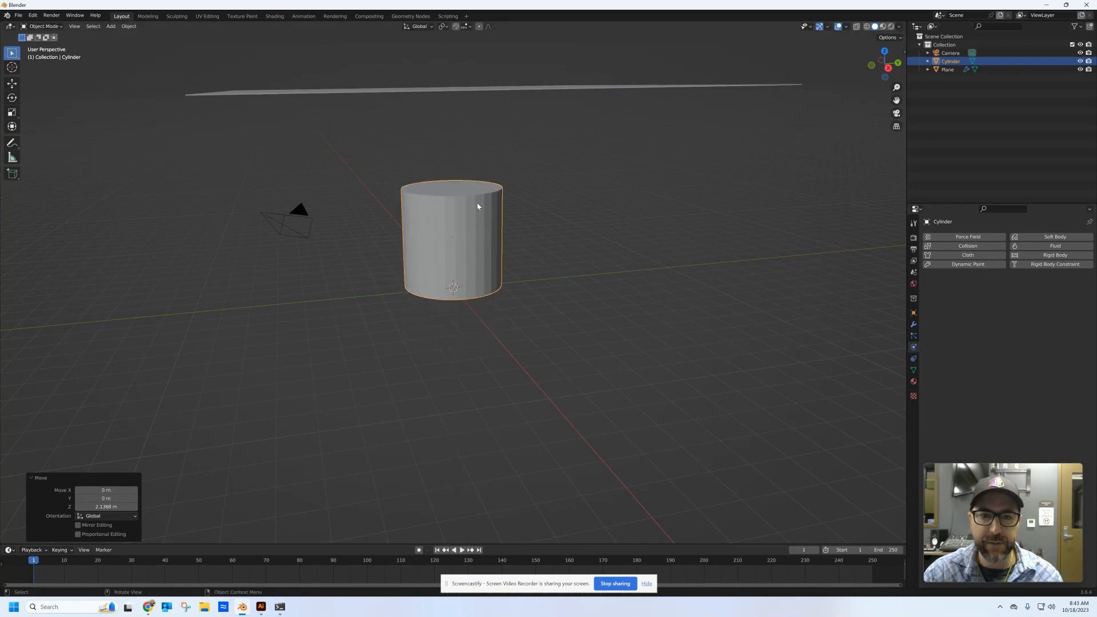
middle_click_drag(477, 206, 562, 252)
middle_click_drag(544, 249, 537, 242)
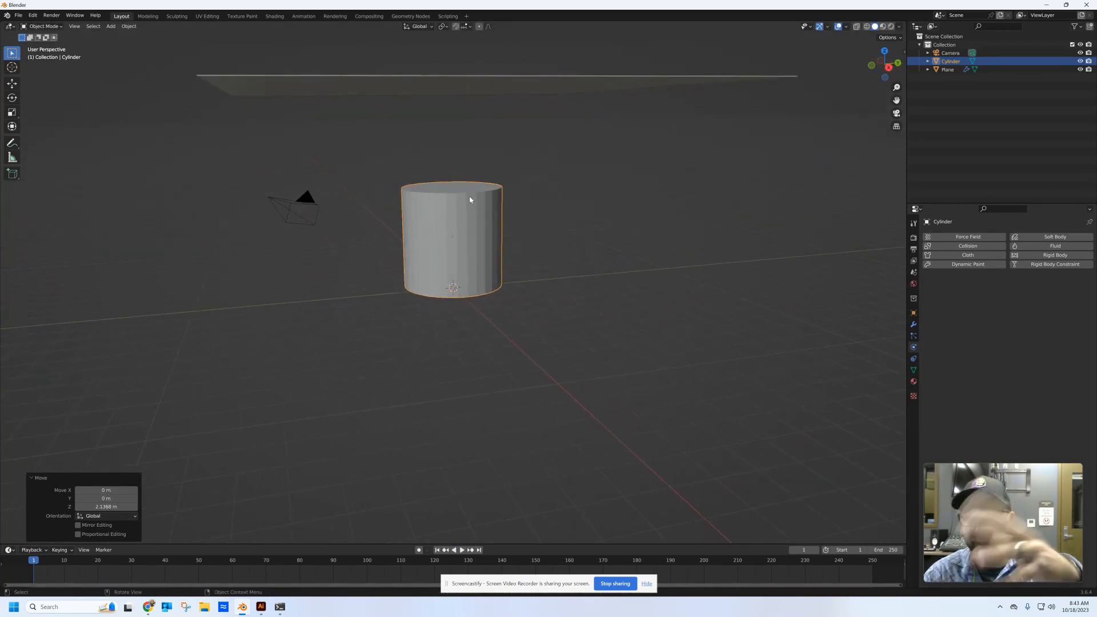
middle_click_drag(508, 233, 527, 248)
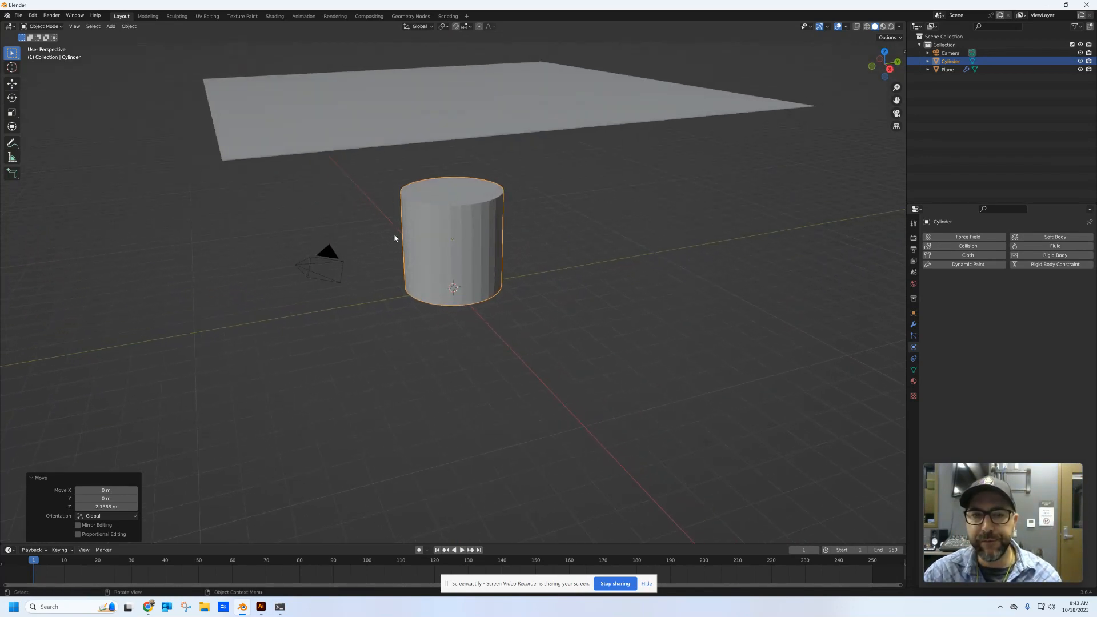
Select the cloth plane, play the simulation to about frame 52 to check its fall, and rewind to frame 0
left_click(478, 137)
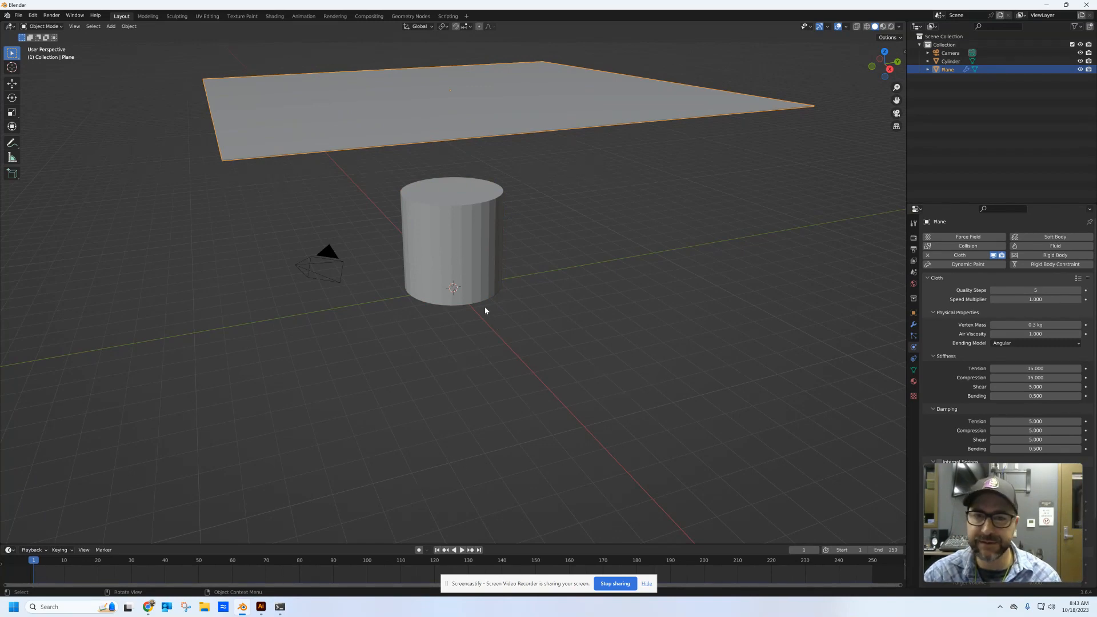
key("space")
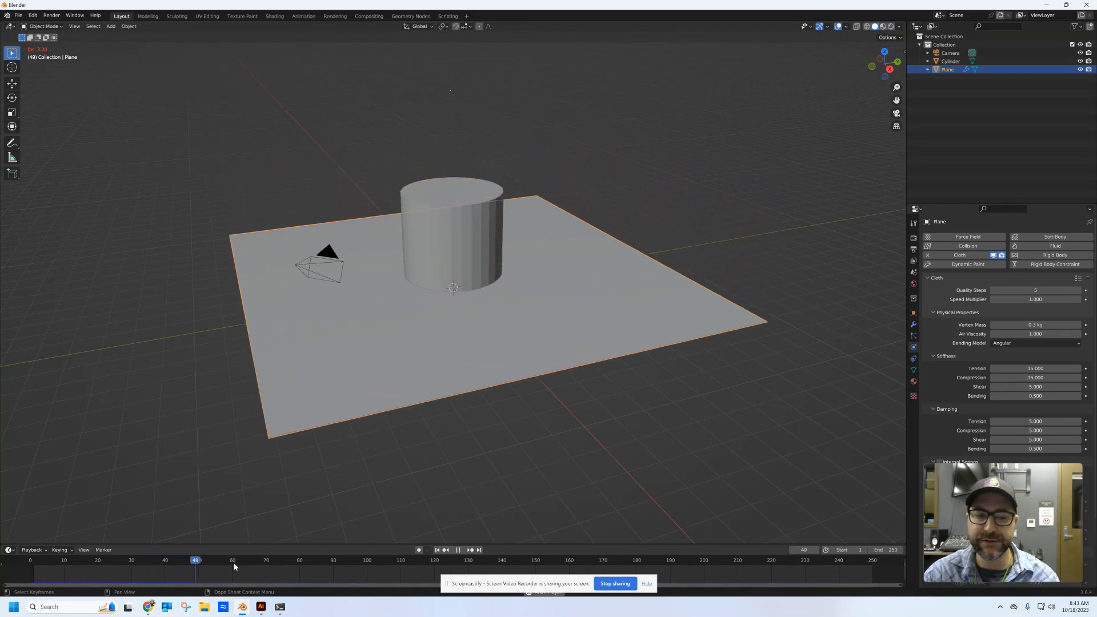
key("space")
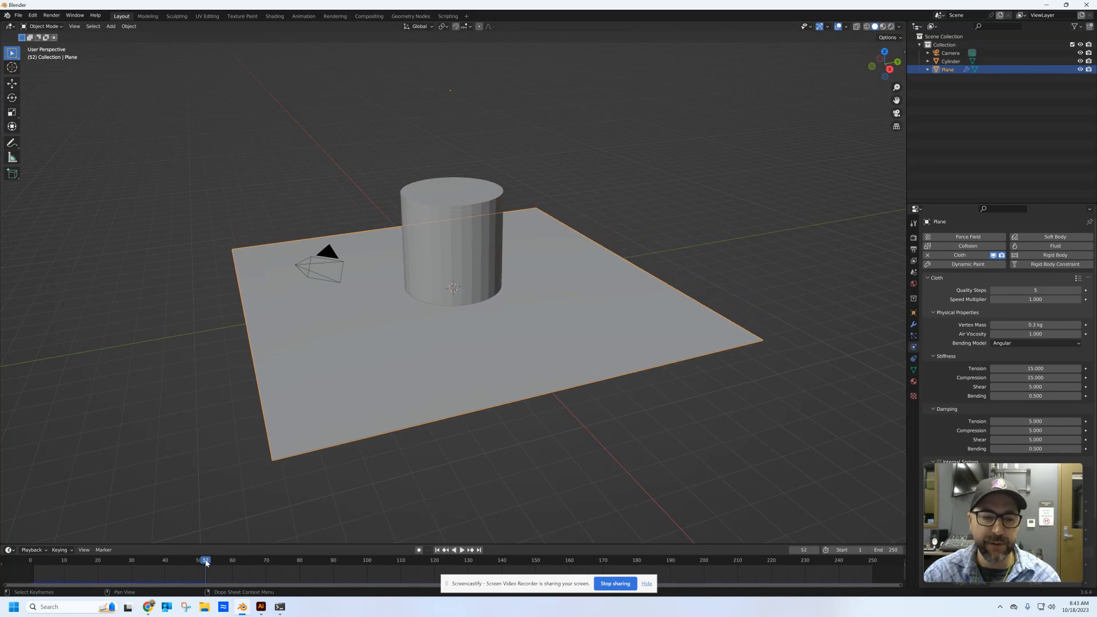
key("shift+Left")
key("space")
left_click_drag(72, 557, 23, 561)
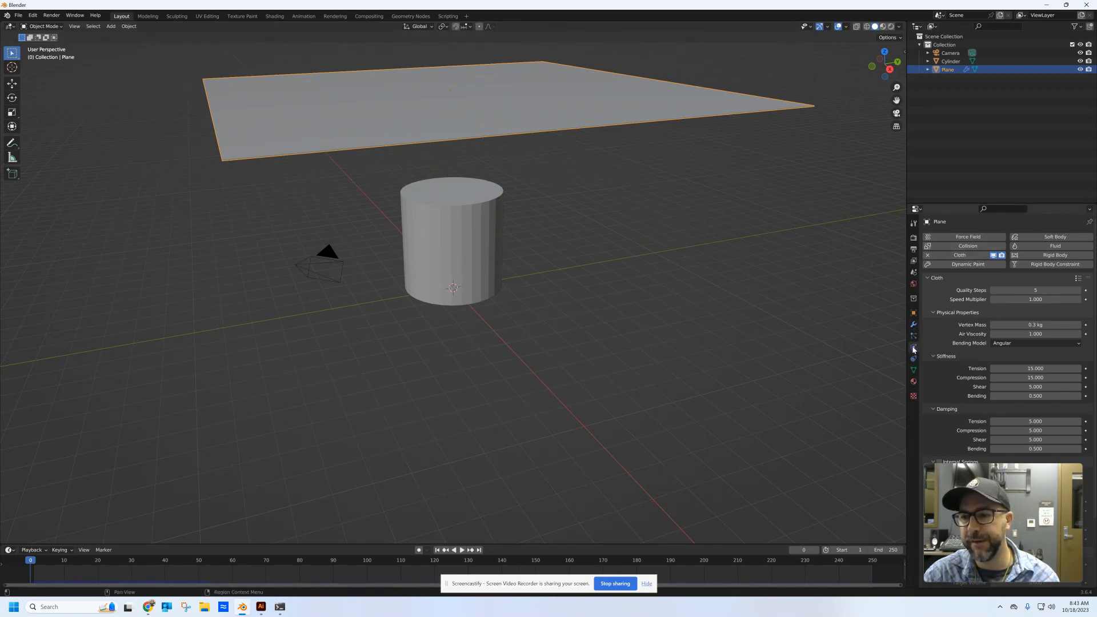
Enable Collision physics on both the cloth plane and the cylinder
left_click(965, 246)
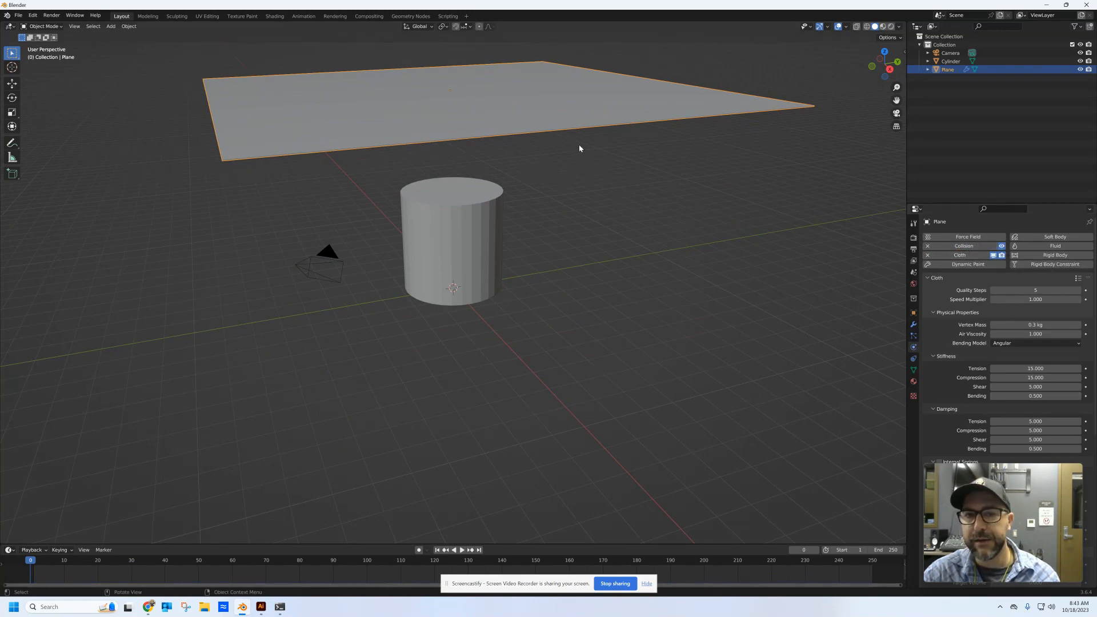
left_click(487, 236)
left_click(971, 247)
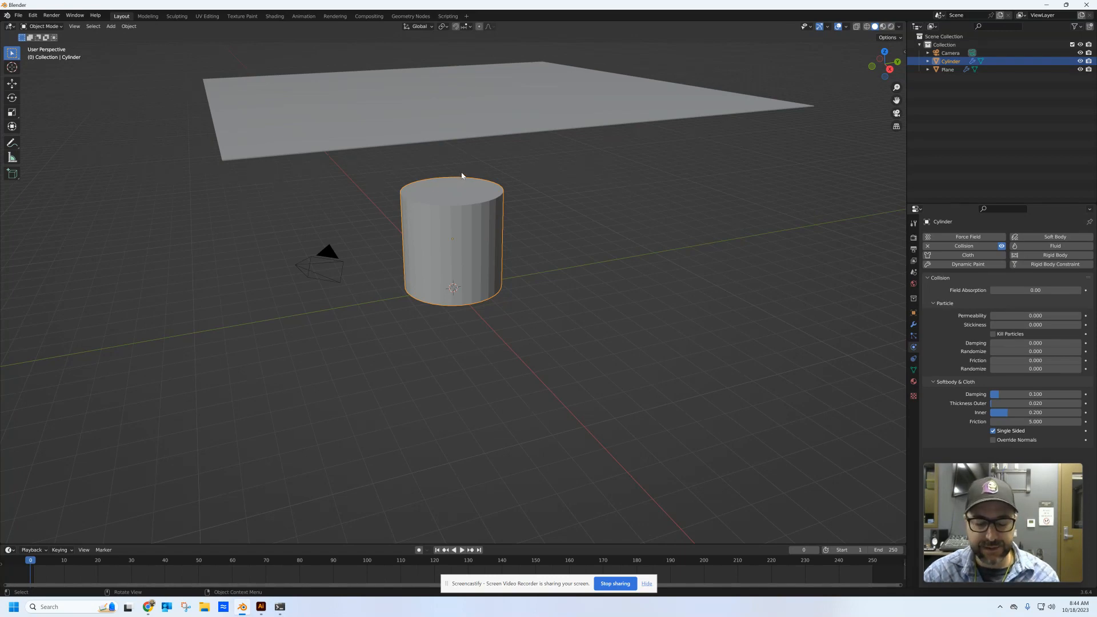
Play the simulation to check how the cloth drapes over the cylinder, and advance to frame 92
key("space")
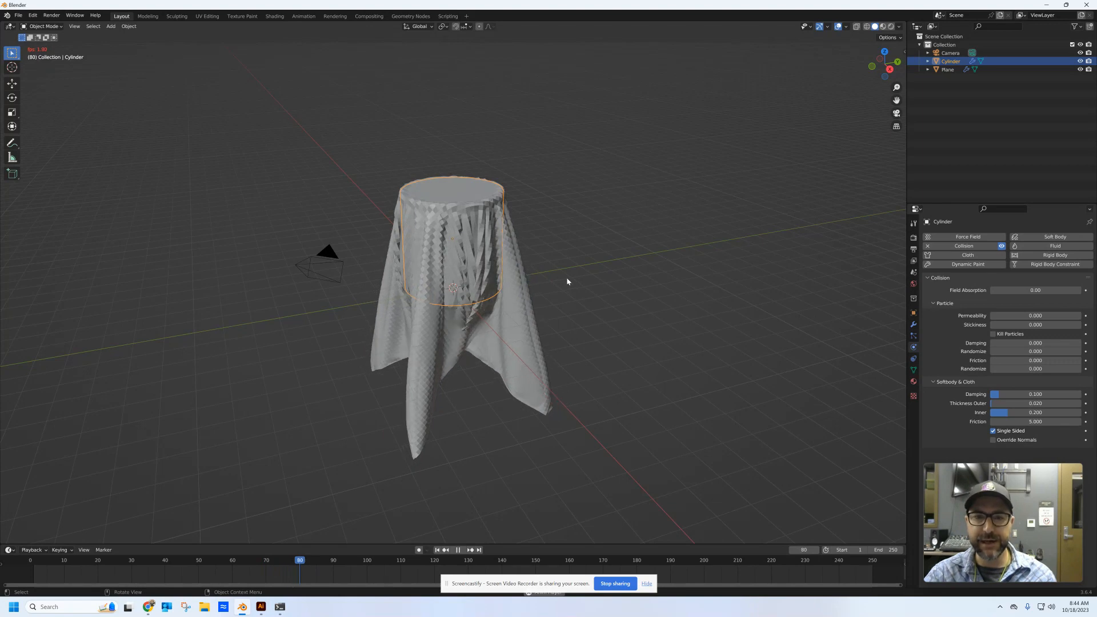
key("space")
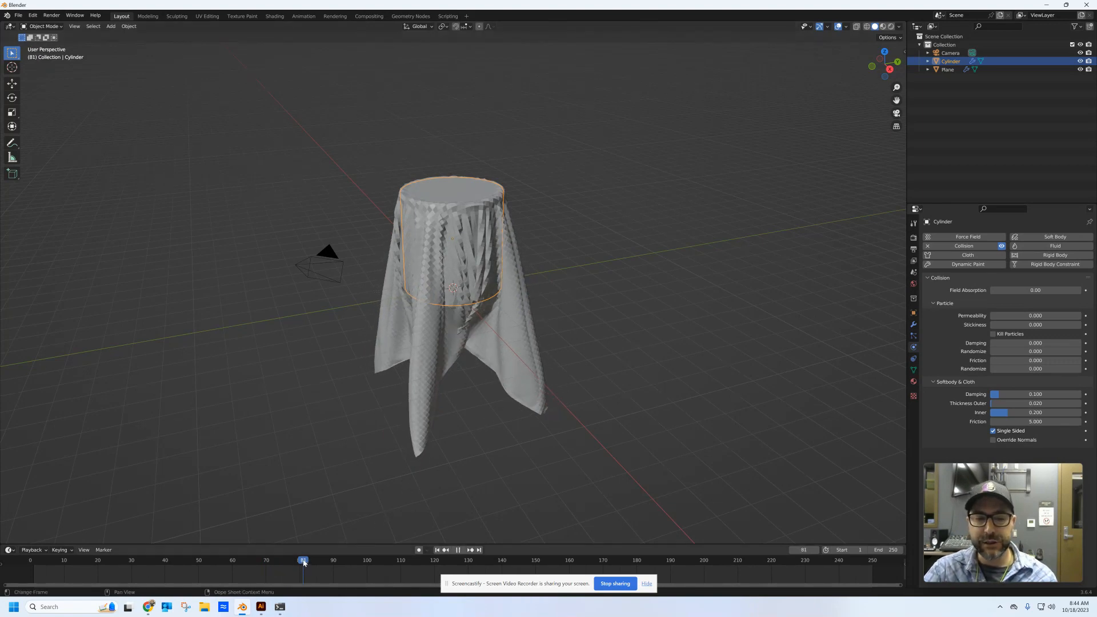
left_click_drag(303, 566, 341, 565)
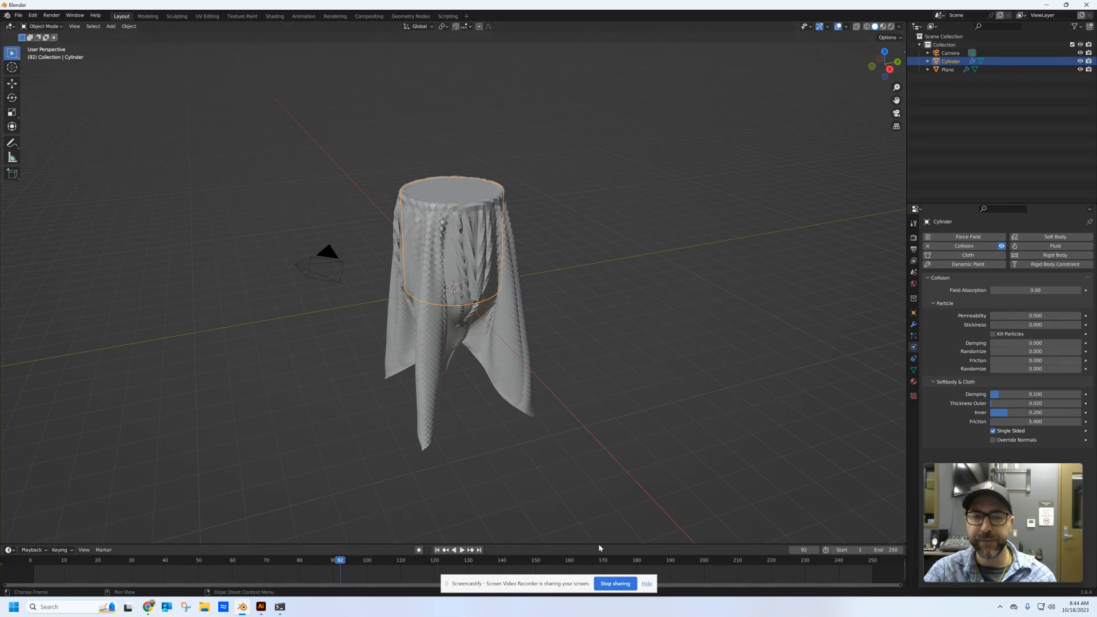
Turn on Self Collisions in the collision settings of the plane's cloth physics
mouse_move(976, 473)
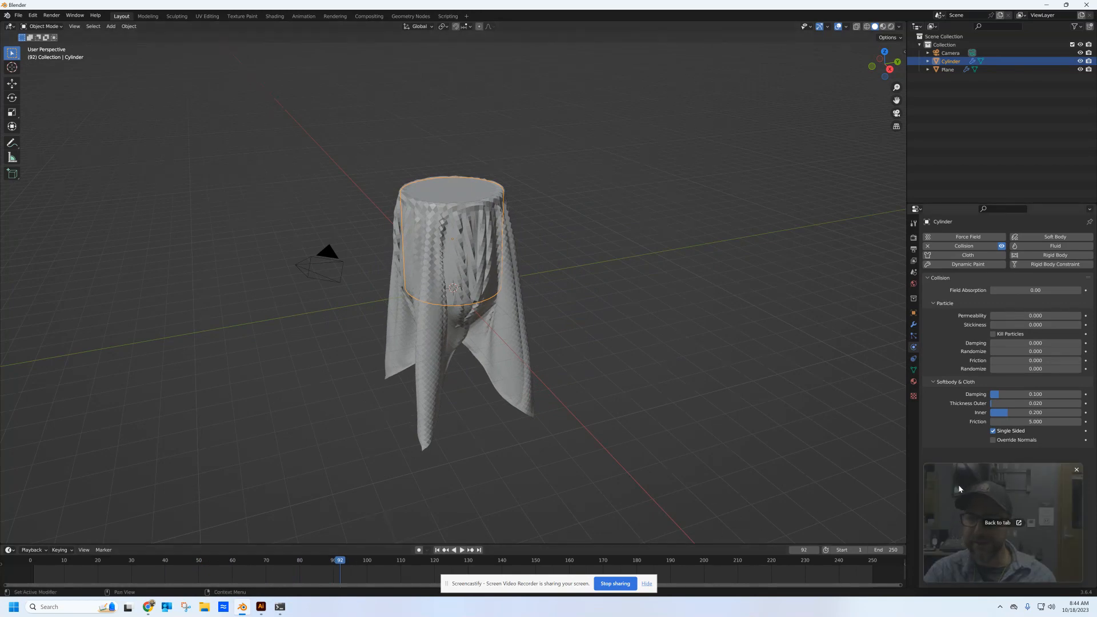
left_click_drag(951, 472, 716, 360)
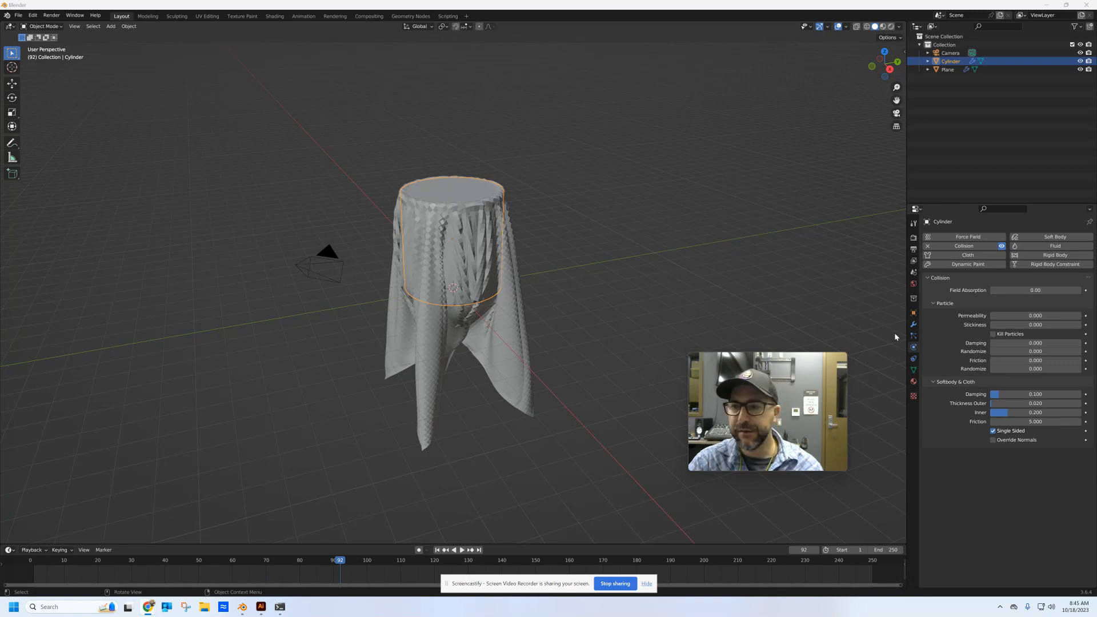
left_click(914, 325)
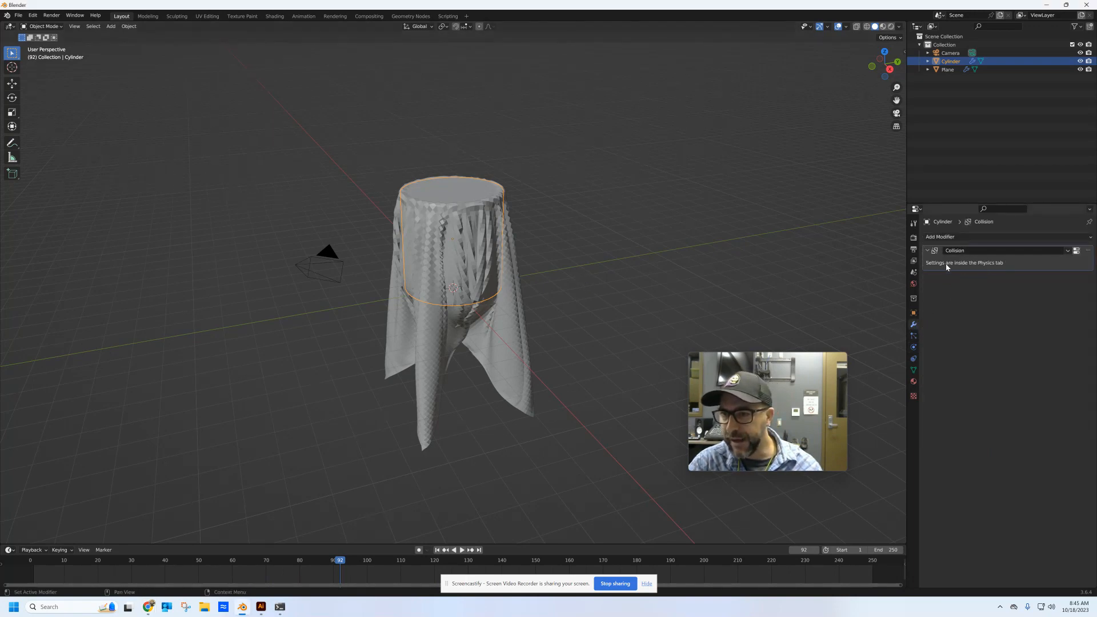
left_click(518, 315)
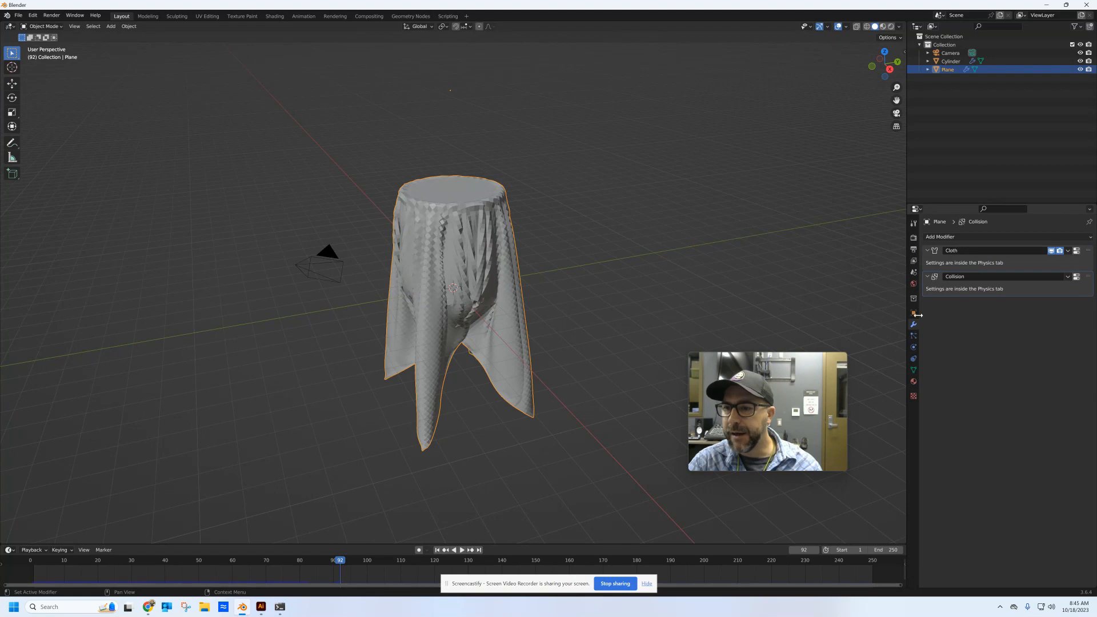
left_click(913, 347)
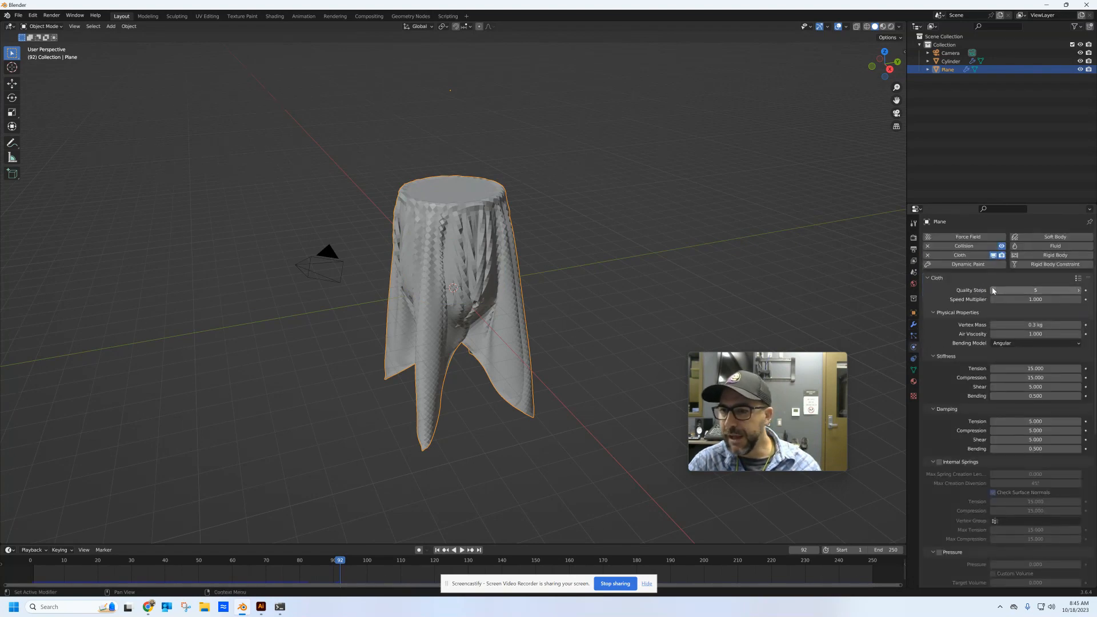
scroll(992, 286, "down", 6)
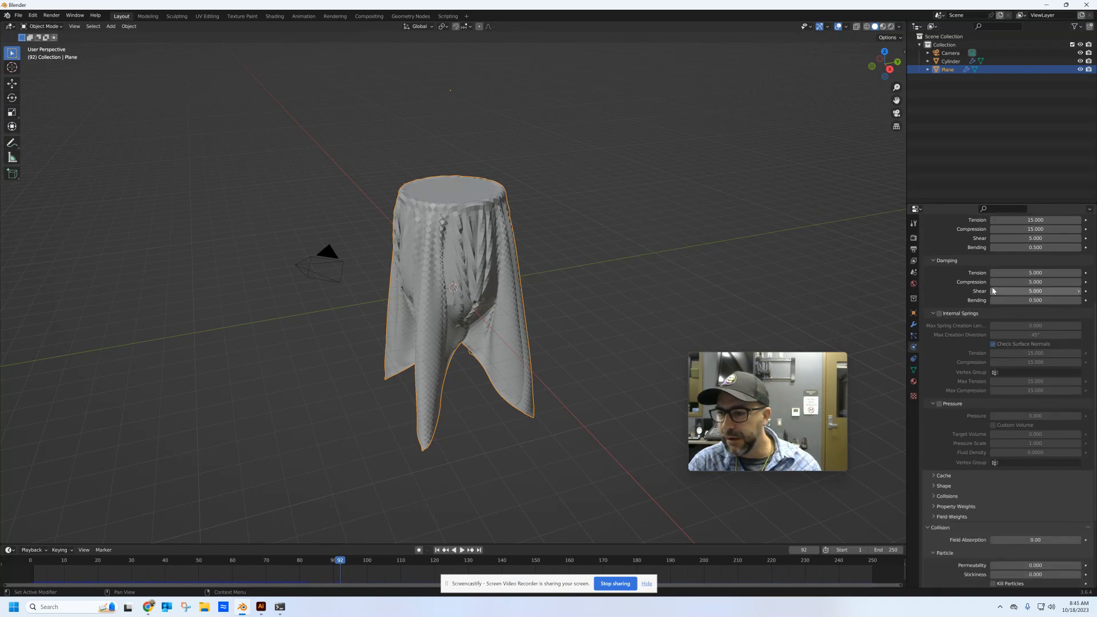
scroll(992, 290, "down", 5)
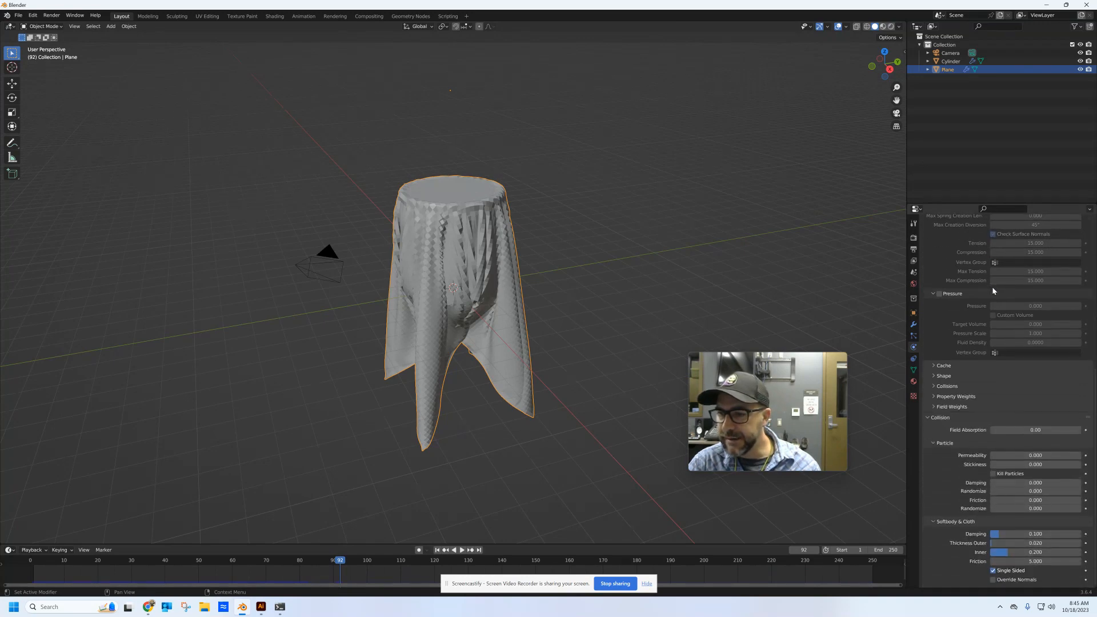
left_click(939, 386)
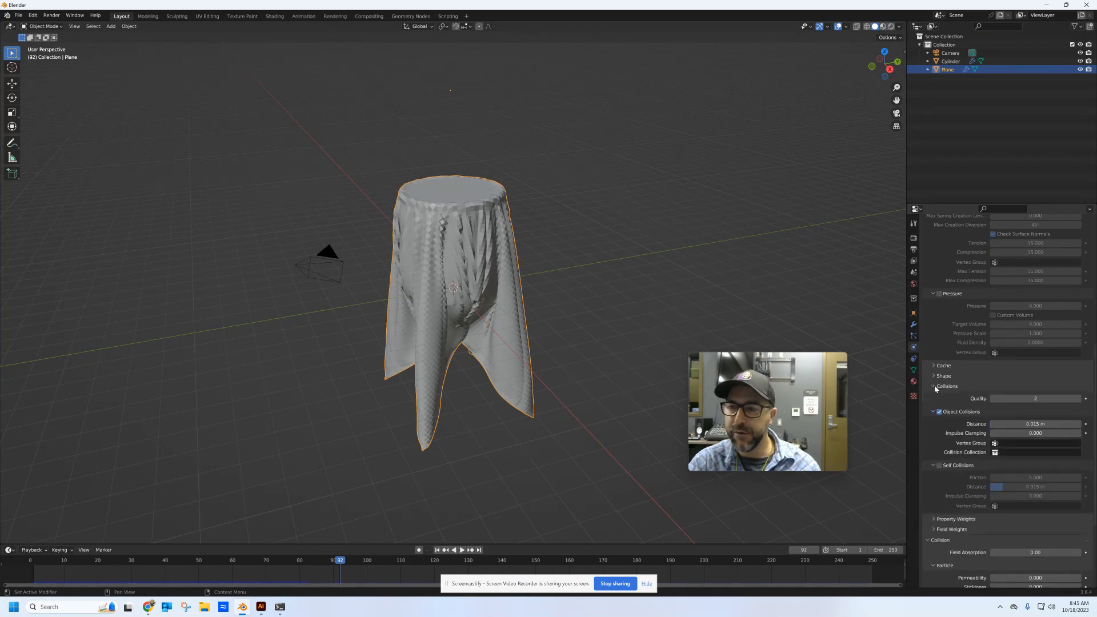
left_click(939, 465)
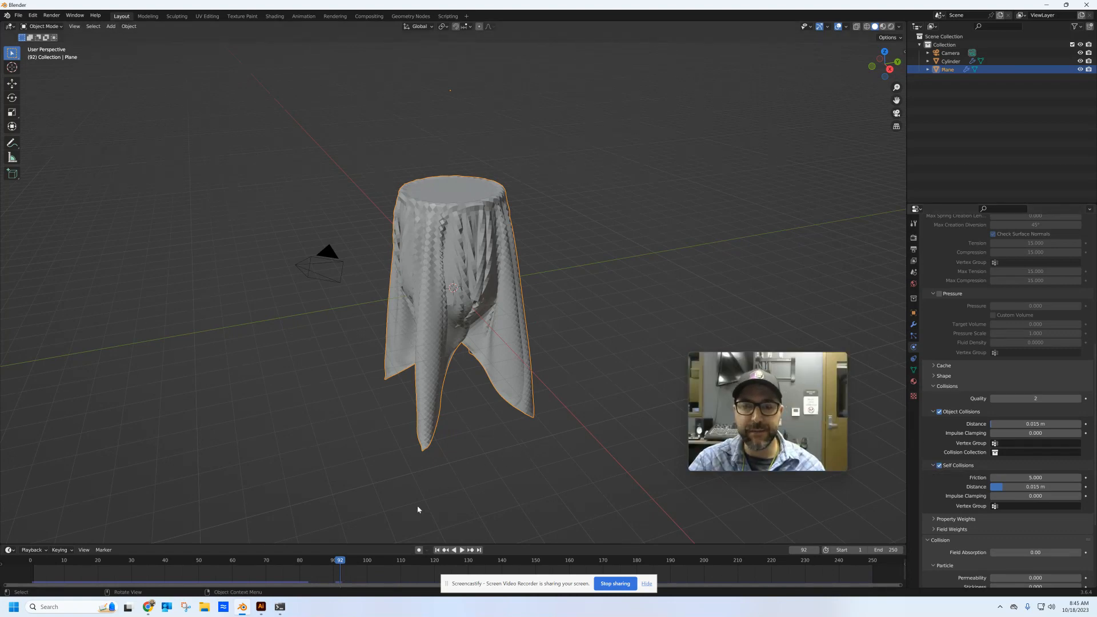
Rerun the cloth simulation from frame 0 with self collisions, inspect the drape around the cylinder, and settle on frame 140
left_click_drag(345, 558, 30, 557)
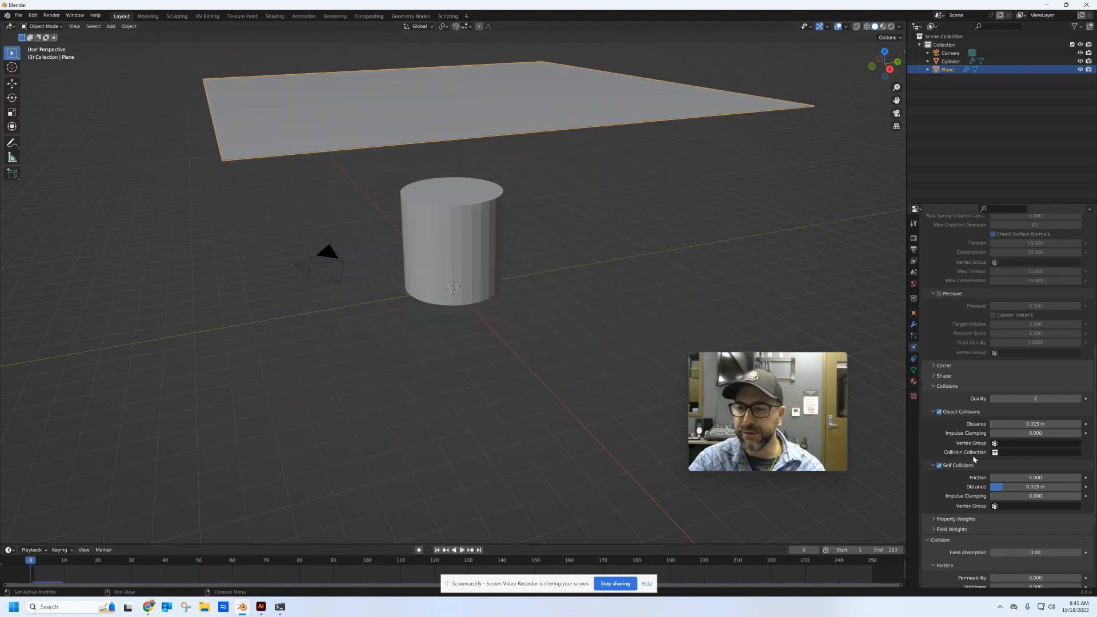
key("space")
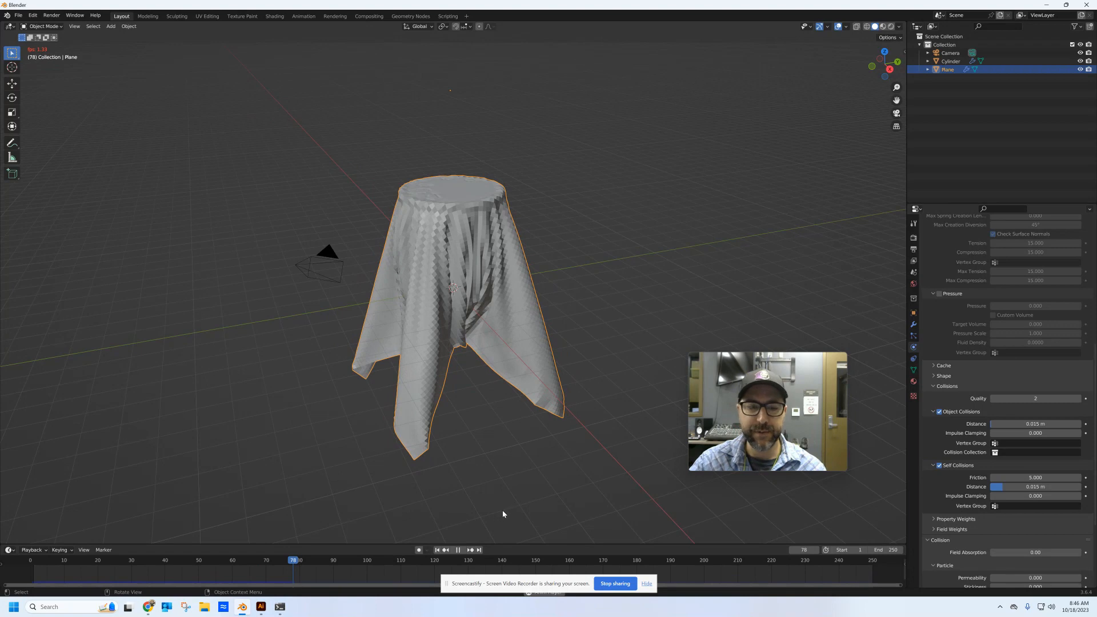
key("space")
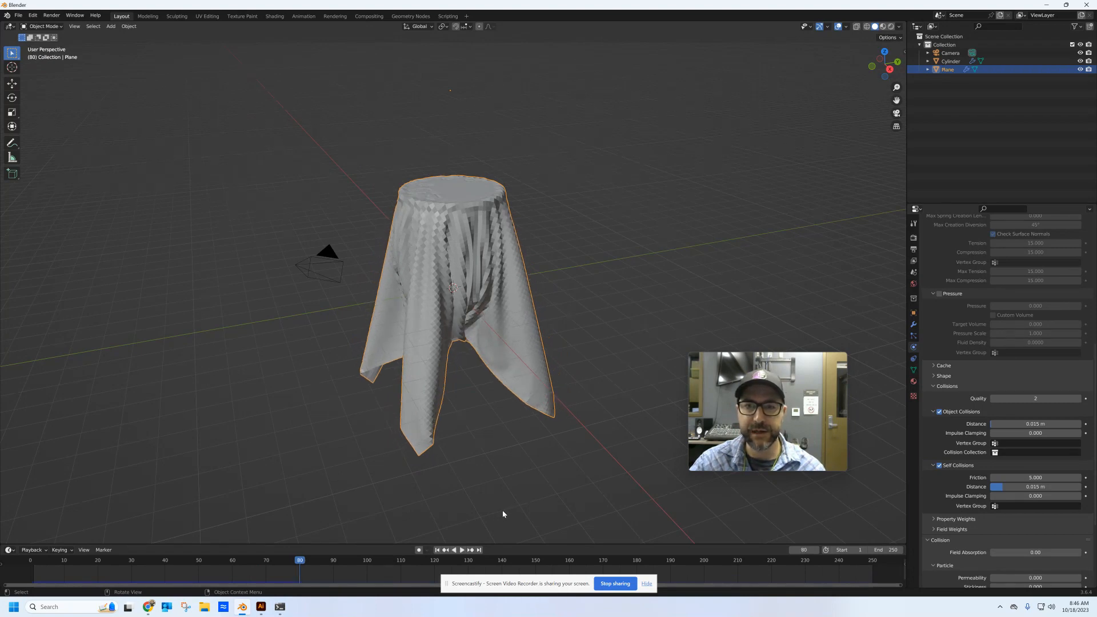
middle_click_drag(478, 381, 469, 455)
left_click(461, 550)
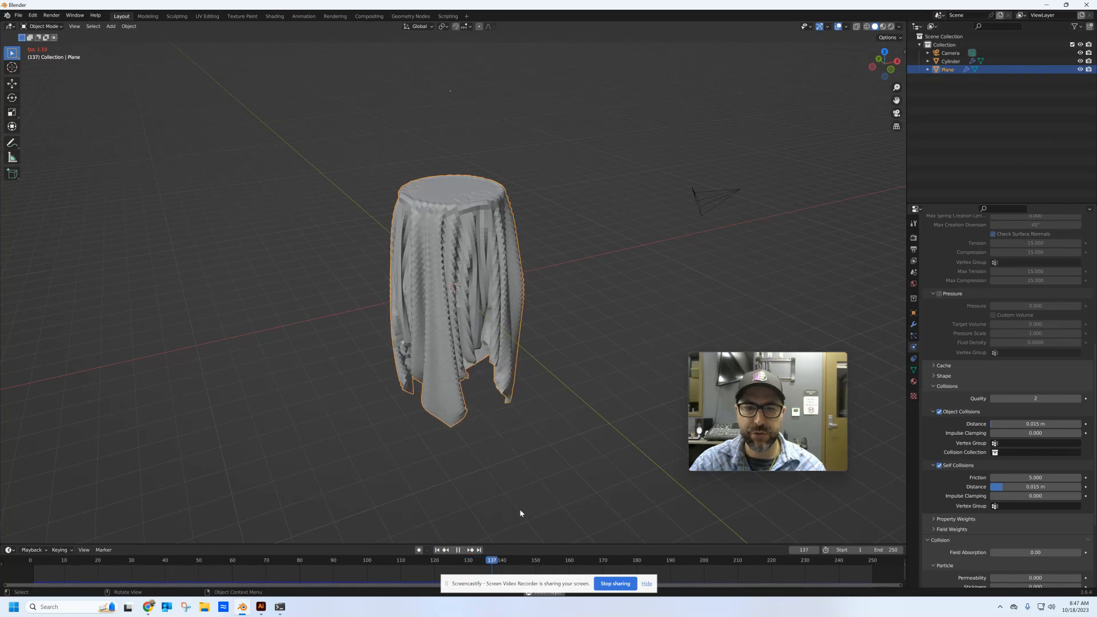
key("space")
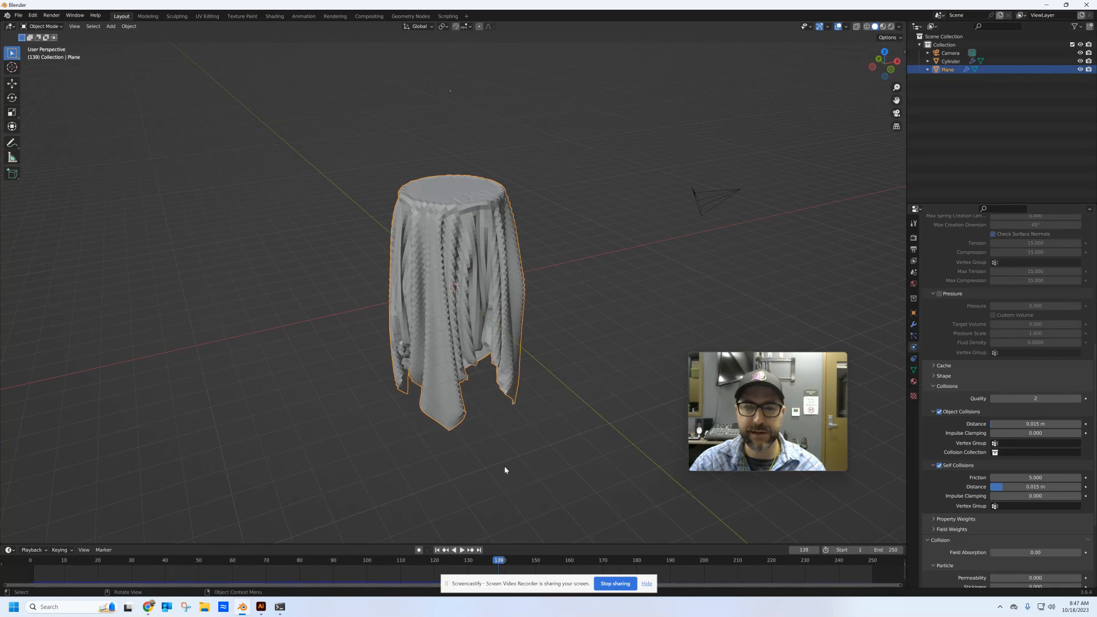
middle_click_drag(529, 424, 584, 415)
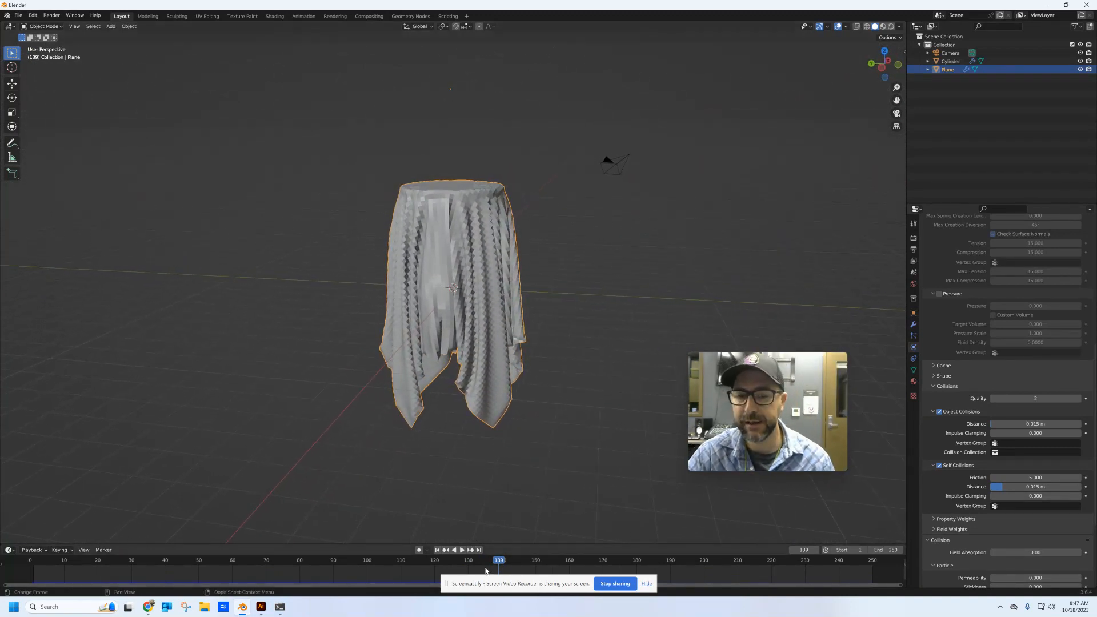
mouse_move(498, 565)
left_mouse_down()
mouse_move(137, 547)
mouse_move(142, 558)
mouse_move(284, 555)
mouse_move(168, 560)
mouse_move(369, 563)
mouse_move(495, 588)
mouse_move(364, 564)
mouse_move(132, 563)
mouse_move(503, 568)
left_mouse_up()
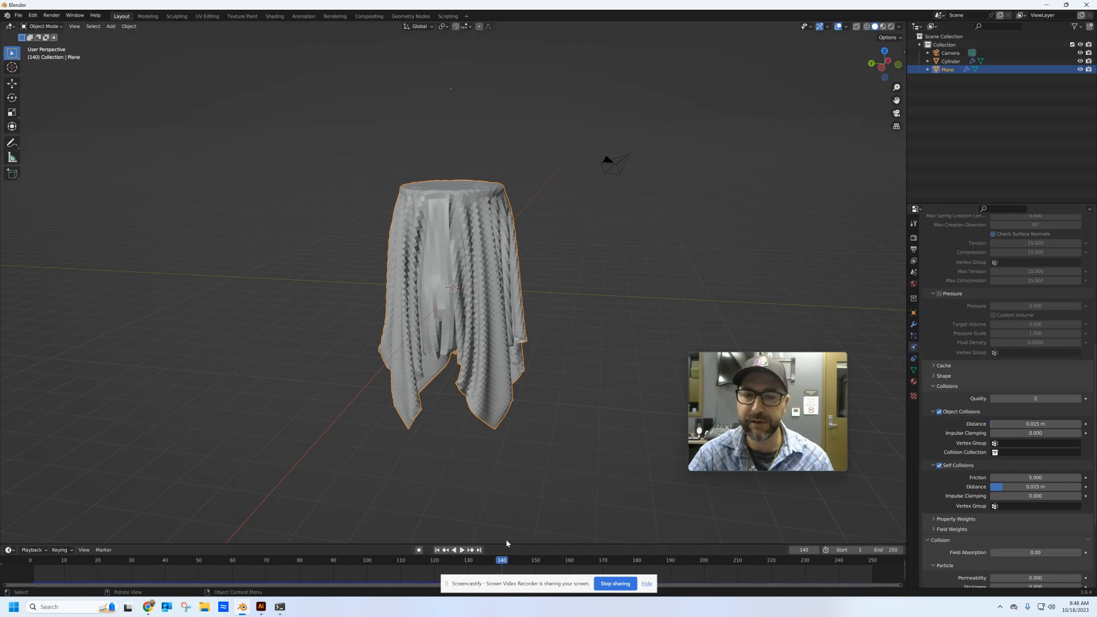
Convert the draped cloth plane to a mesh at frame 140 and rewind the timeline to frame 1
right_click(469, 250)
mouse_move(471, 248)
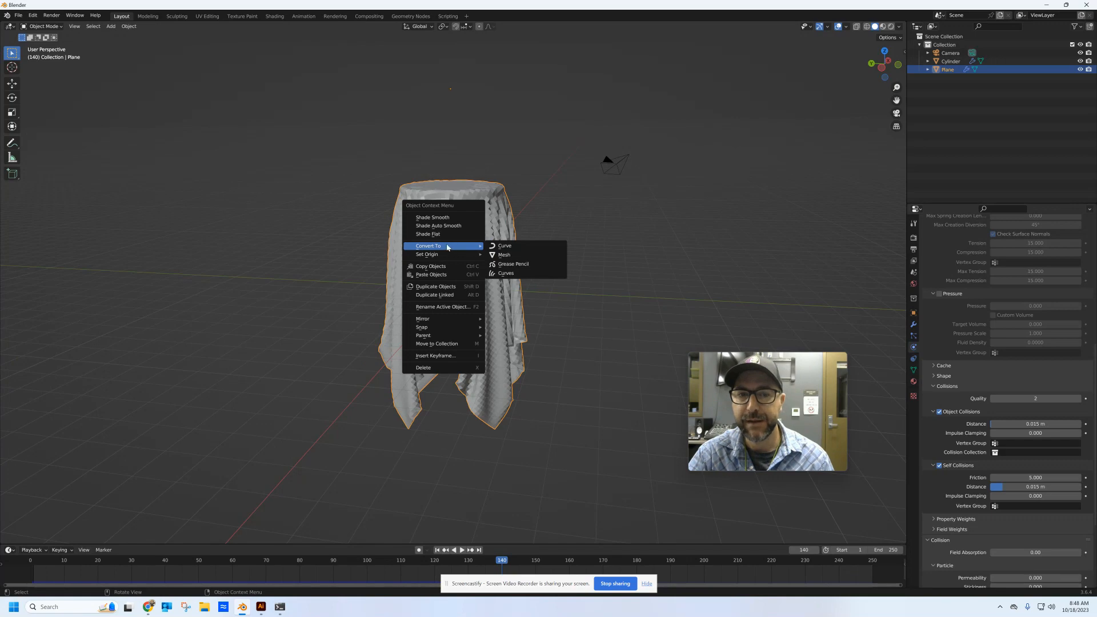
left_click(501, 255)
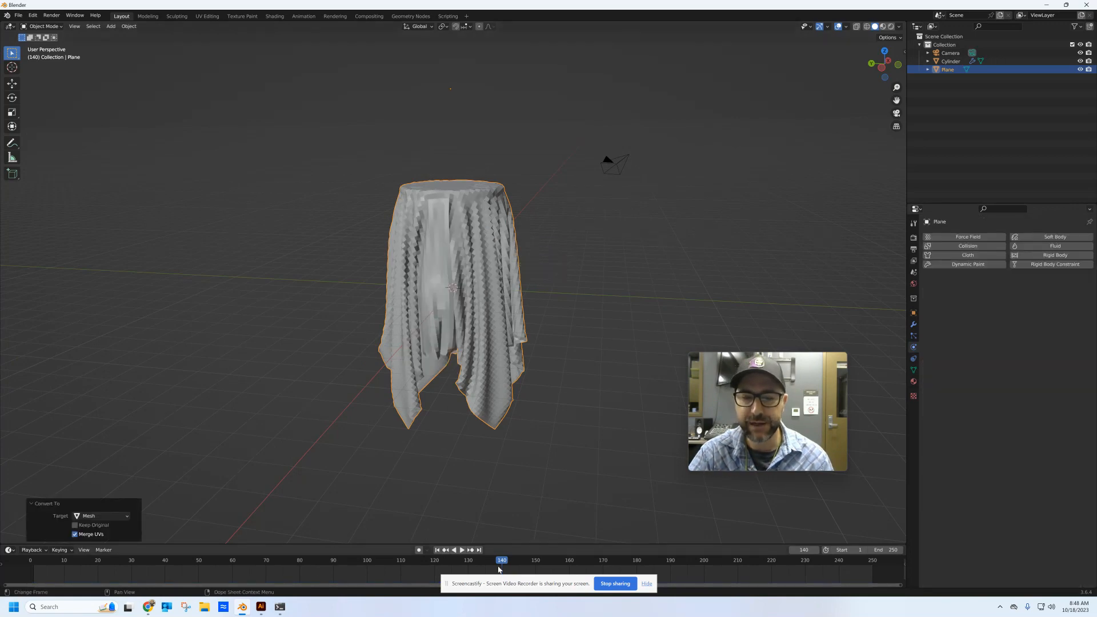
left_click_drag(502, 563, 33, 562)
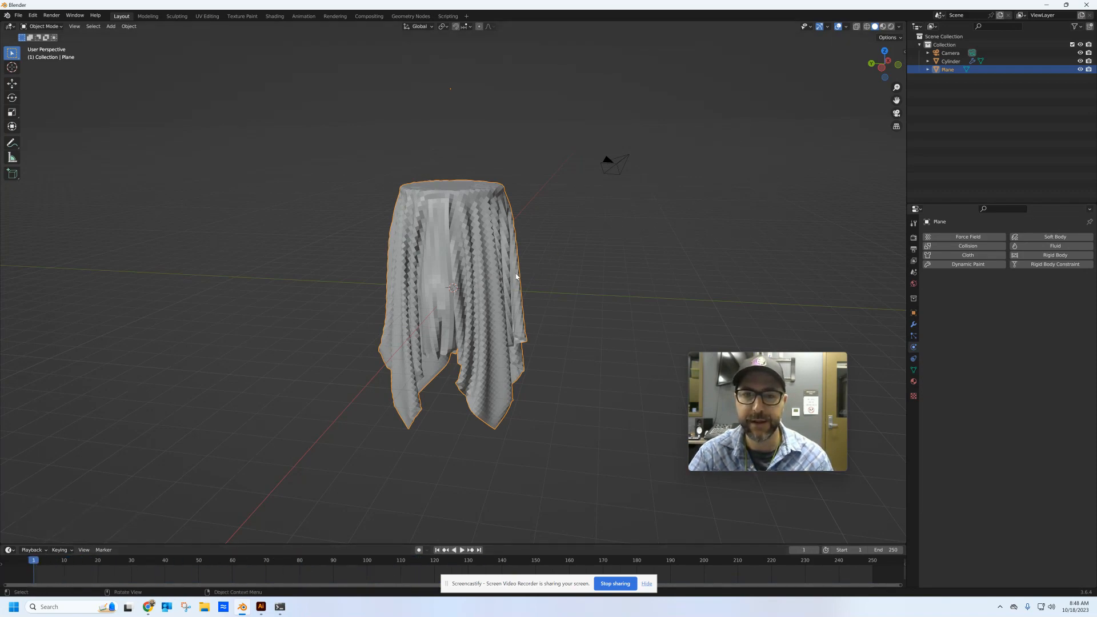
Set the converted cloth mesh's origin to its geometry, using the median center
right_click(435, 262)
mouse_move(445, 262)
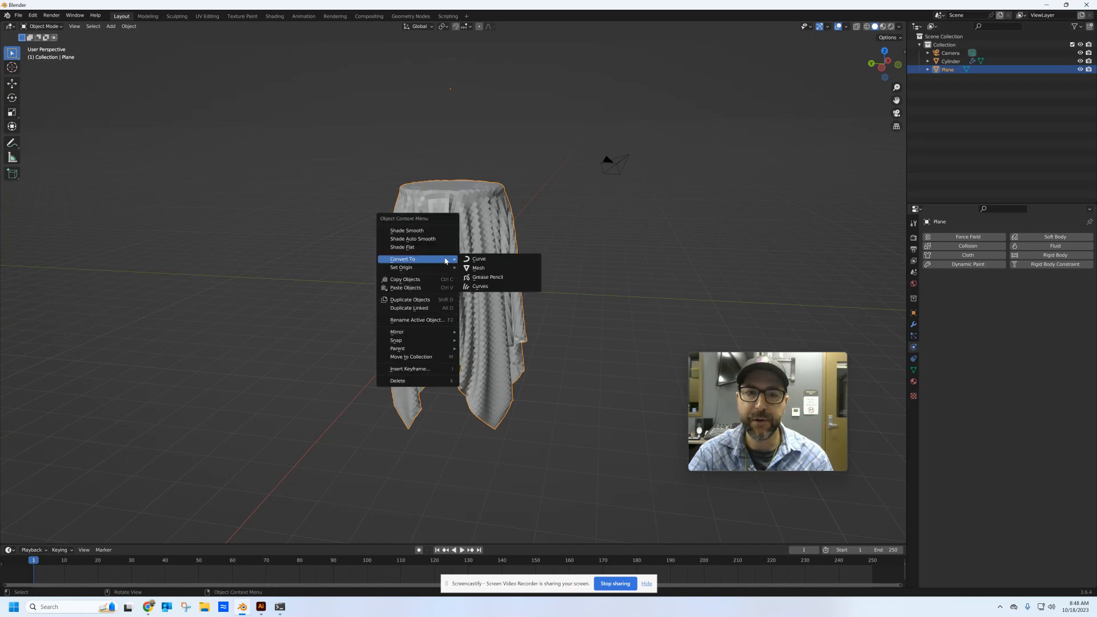
left_click(493, 278)
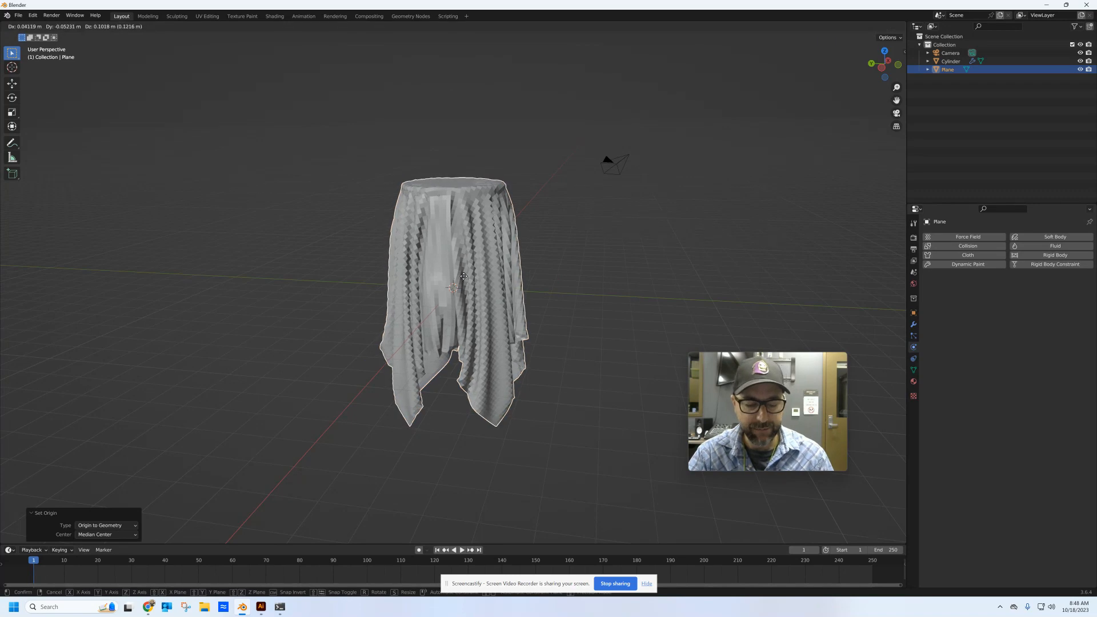
Move the draped cloth mesh about -7.44 m along the global Y axis, away from the cylinder
key("g")
key("z")
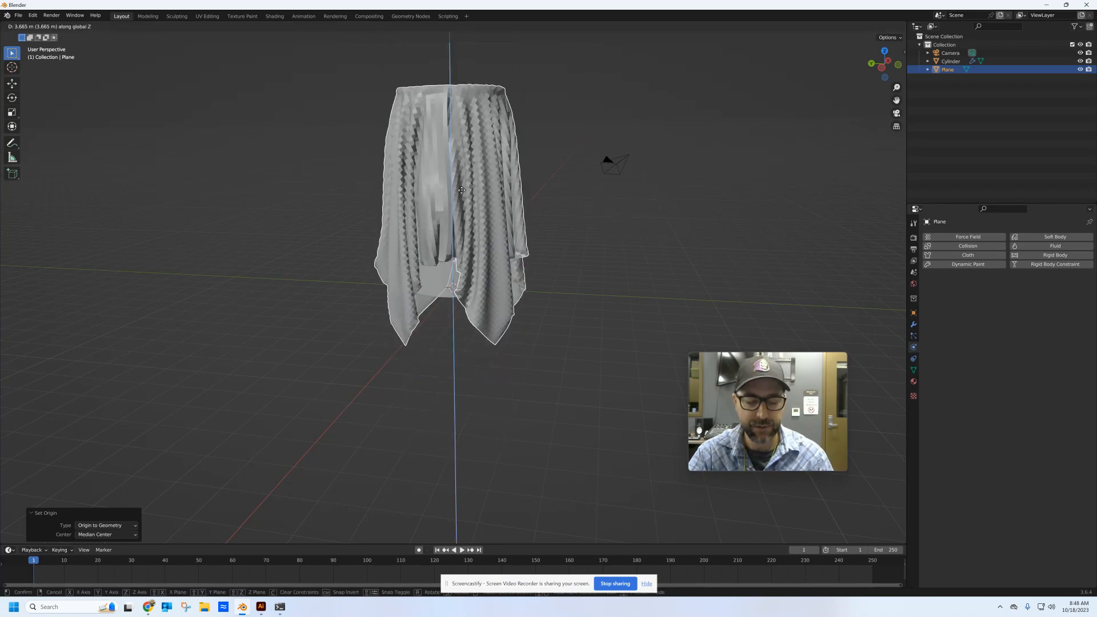
key("y")
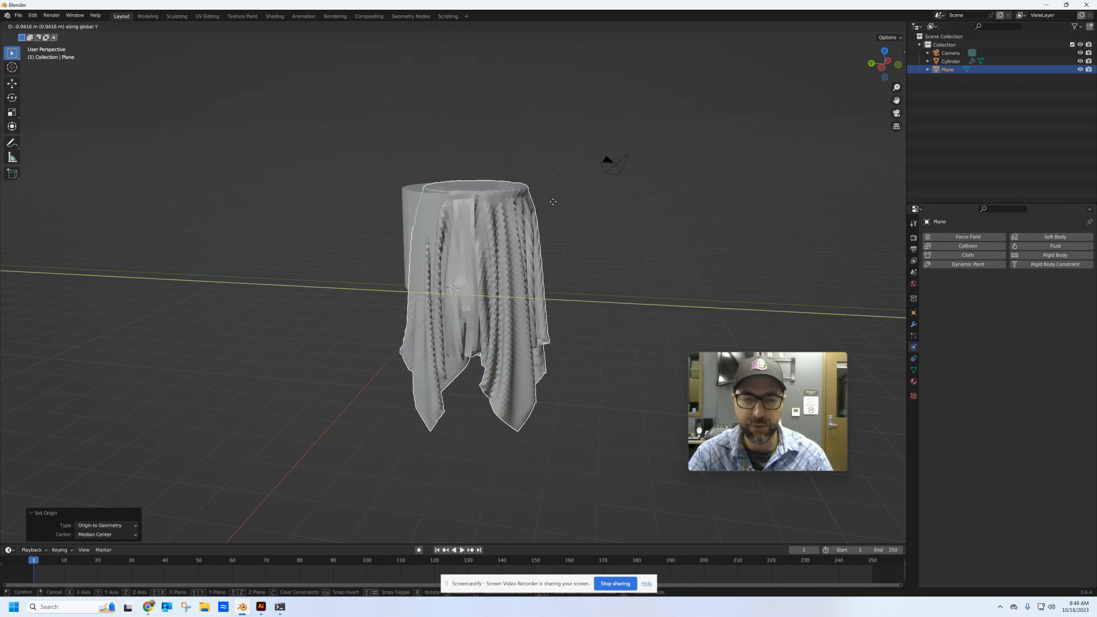
left_click(704, 262)
middle_click_drag(703, 262, 688, 285)
middle_click_drag(537, 284, 552, 276)
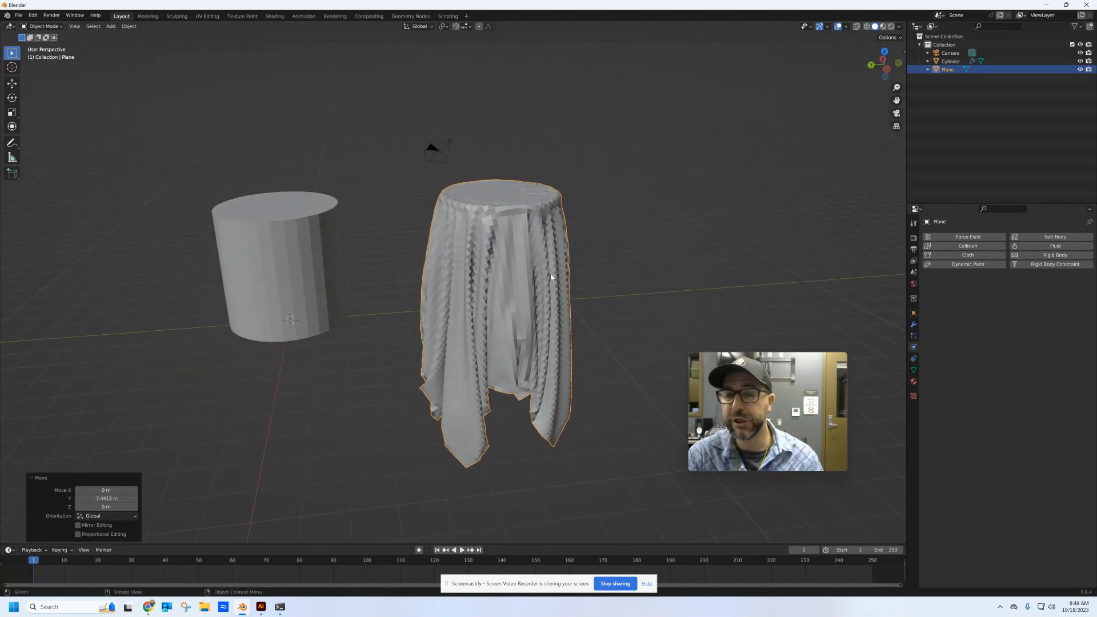
Add a Subdivision Surface modifier to the draped cloth mesh and inspect the smoothed folds
left_click(913, 325)
left_click(945, 237)
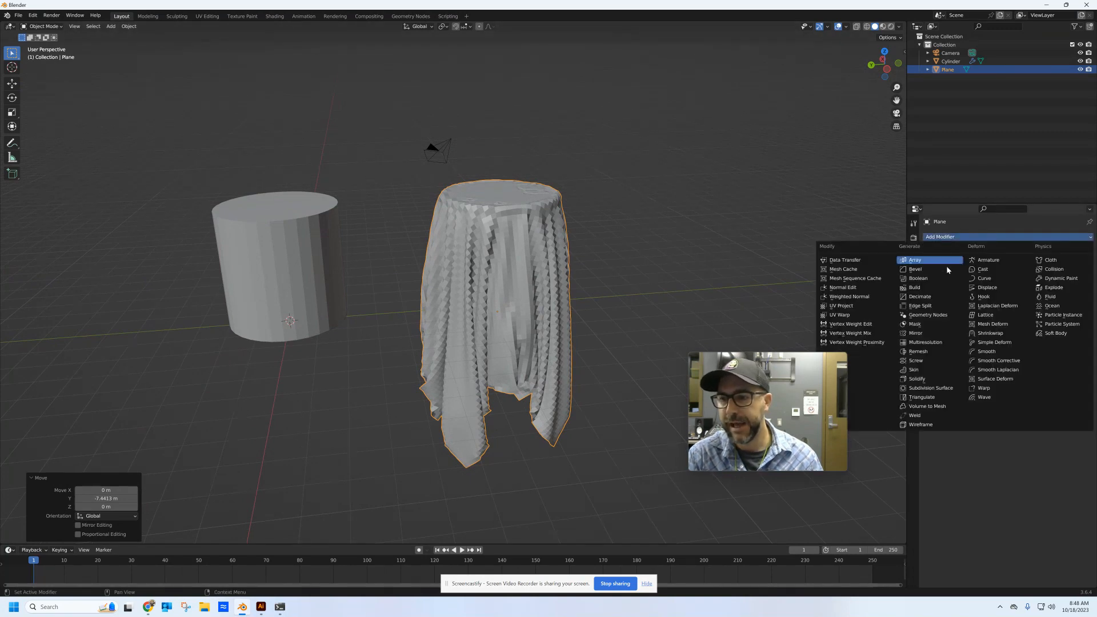
left_click(945, 388)
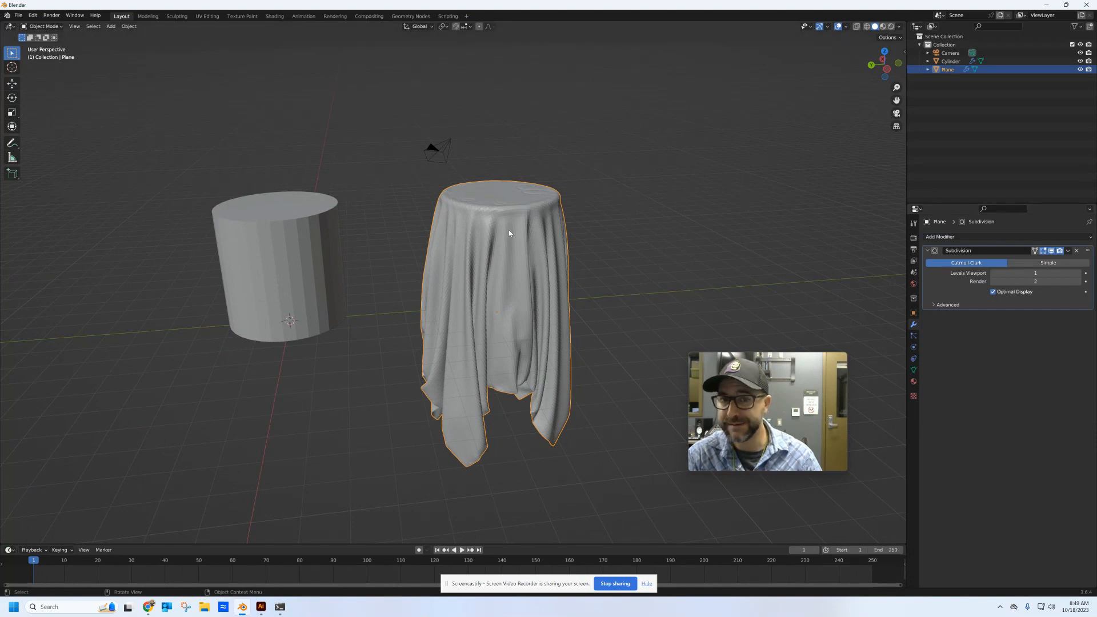
scroll(510, 234, "up", 5)
scroll(513, 241, "down", 4)
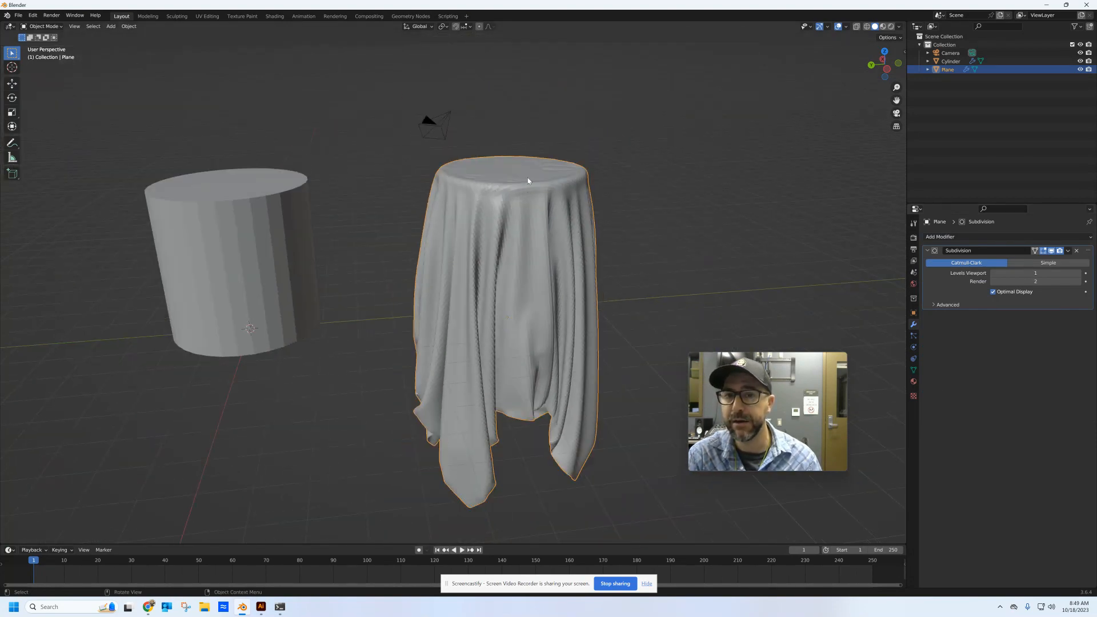
Set the cloth's Subdivision modifier to 2 viewport levels and apply the modifier to the mesh
left_click(1079, 273)
middle_click_drag(503, 246, 536, 240)
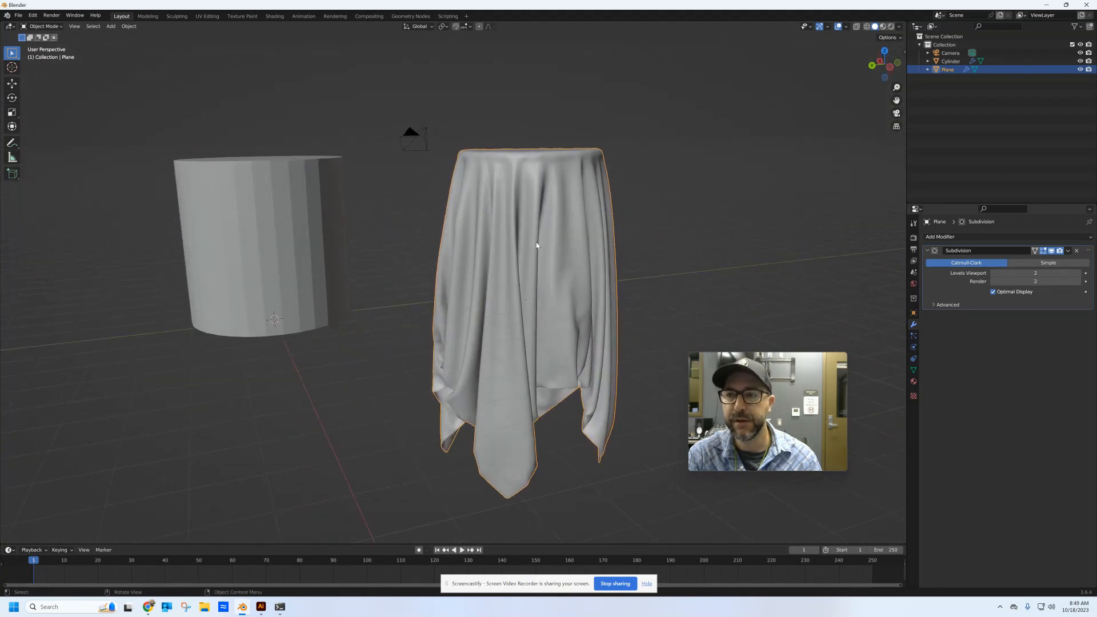
left_click(1068, 251)
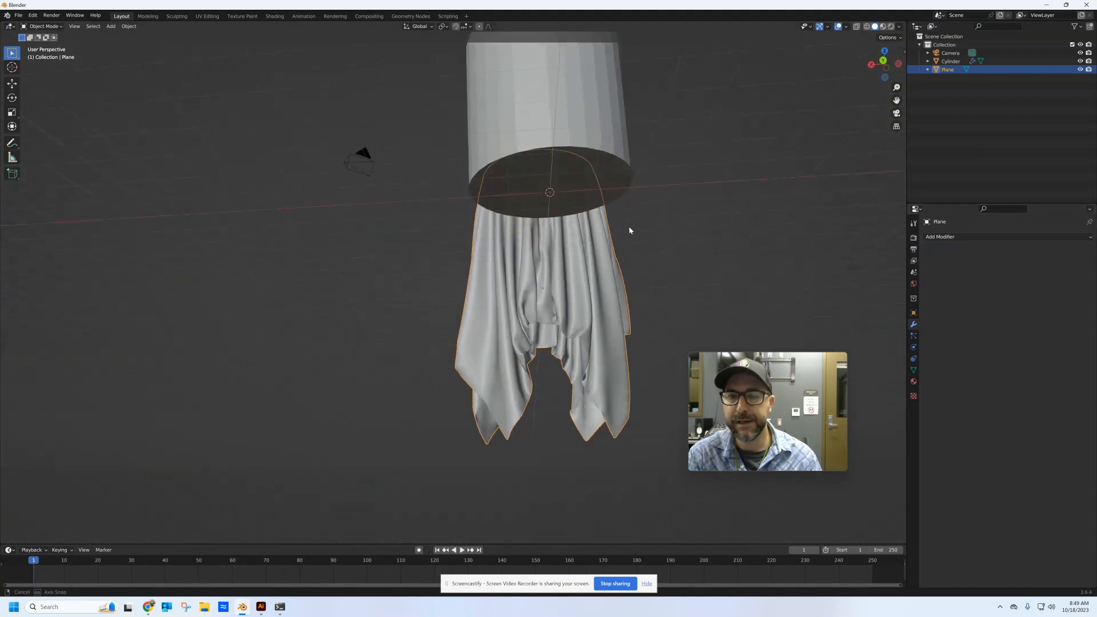